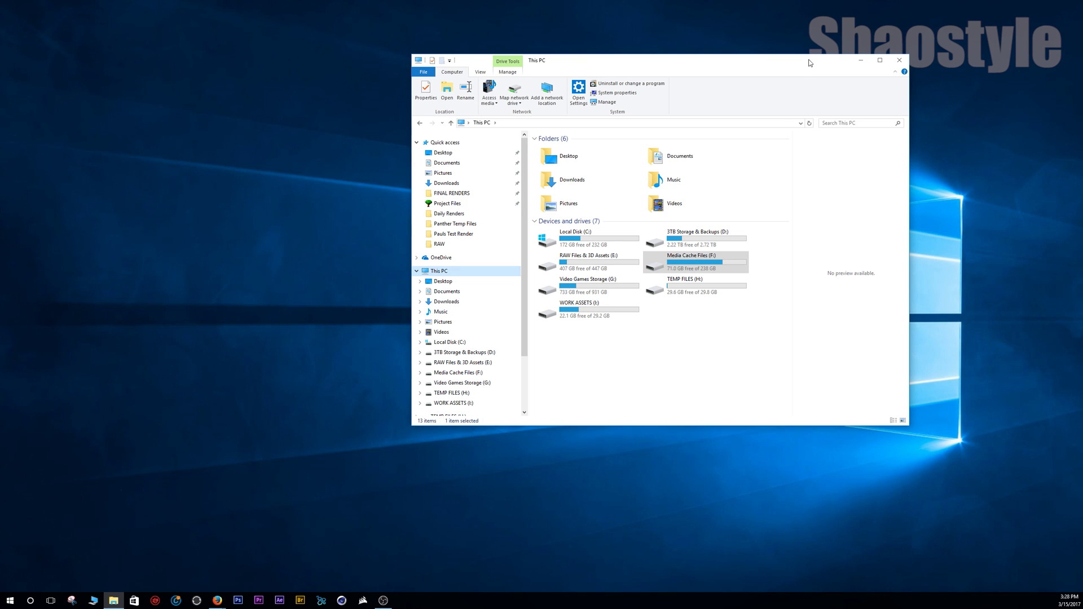
Step: Open the 000.0x0 subfolder of the After Effects disk cache on the Media Cache Files (F:) drive
left_click_drag(807, 70, 590, 82)
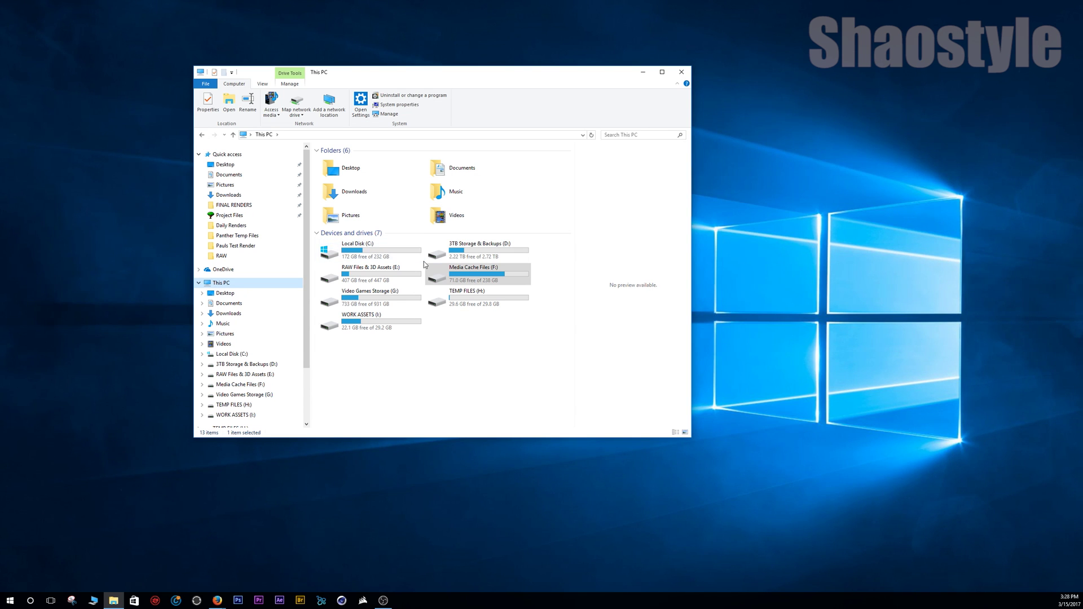
double_click(442, 281)
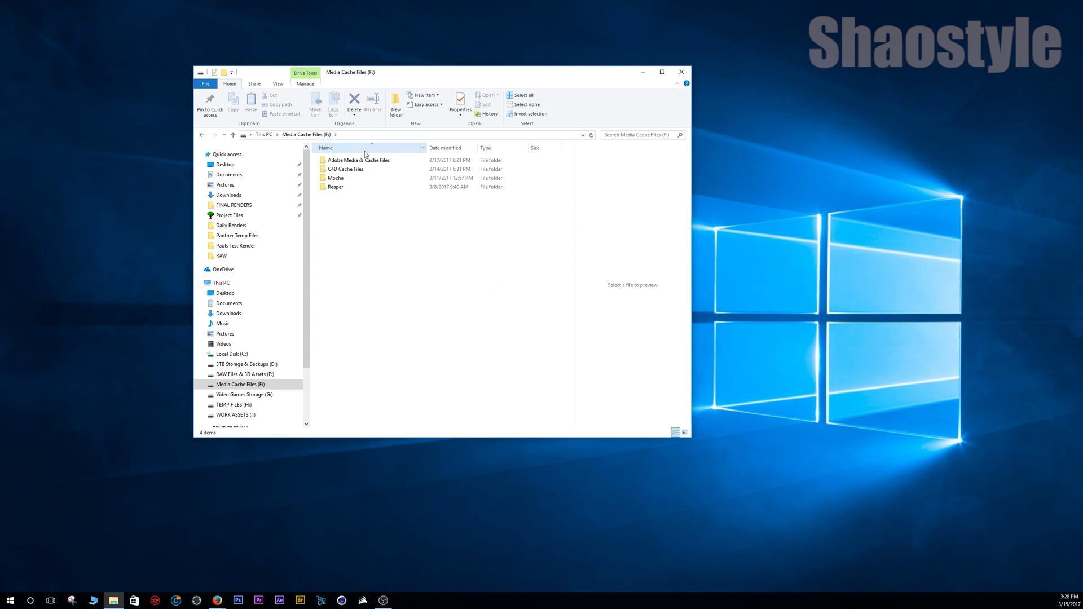
double_click(367, 161)
double_click(369, 162)
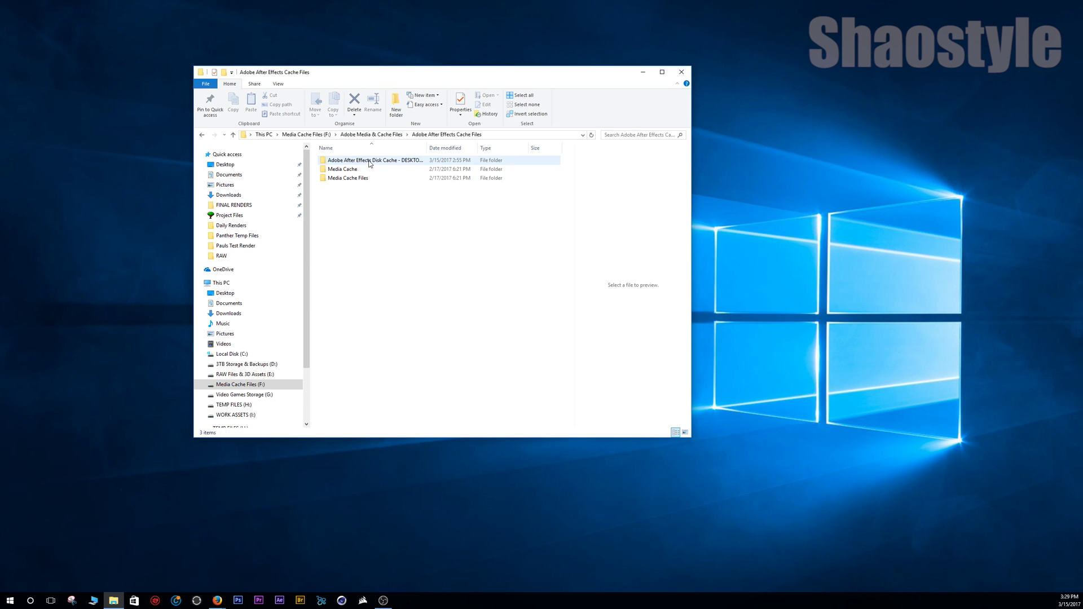
double_click(370, 162)
left_click(363, 168)
double_click(362, 169)
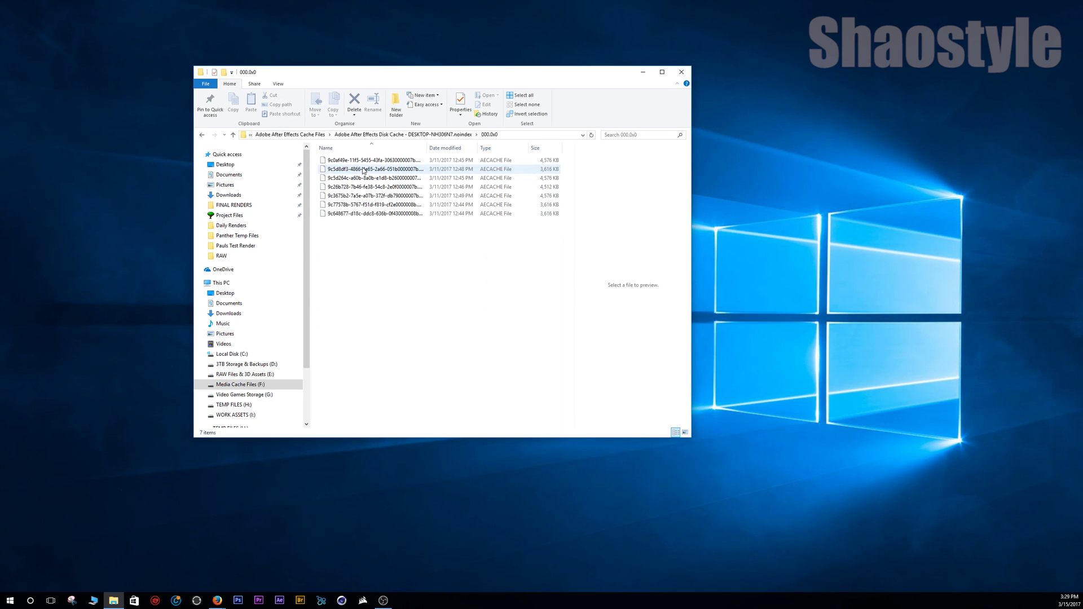
Step: Try to permanently delete the second AECACHE file in the 000.0x0 folder
left_click(362, 169)
left_click(353, 102)
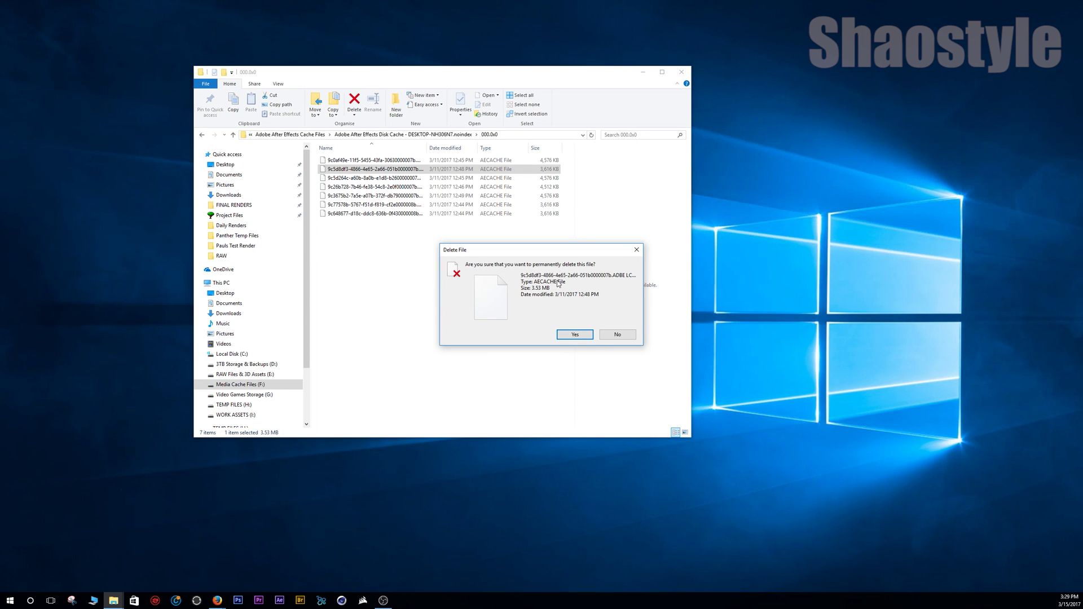
left_click(578, 336)
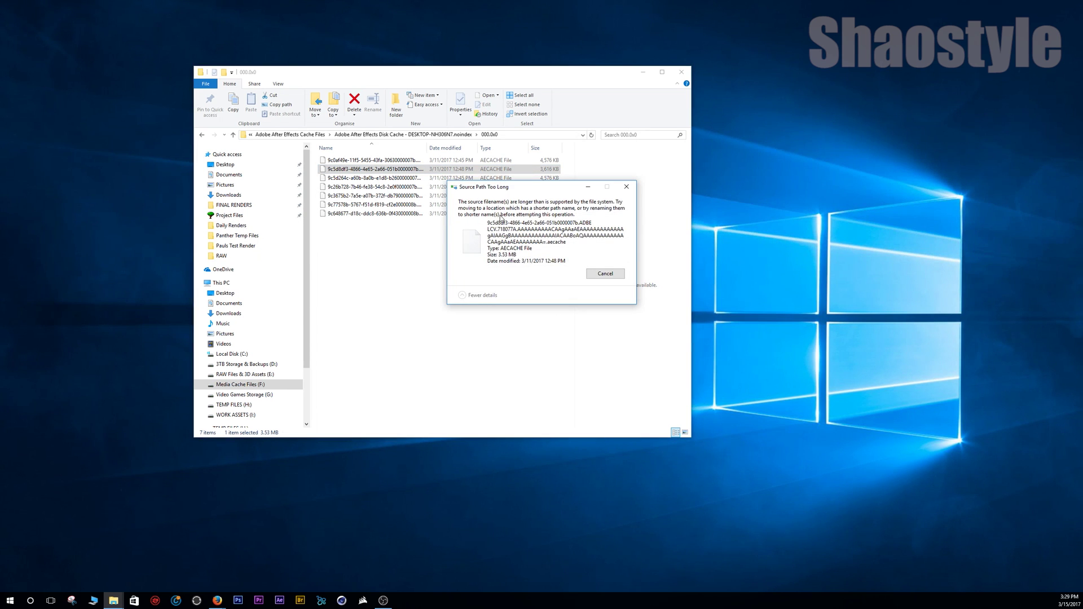
left_click(604, 274)
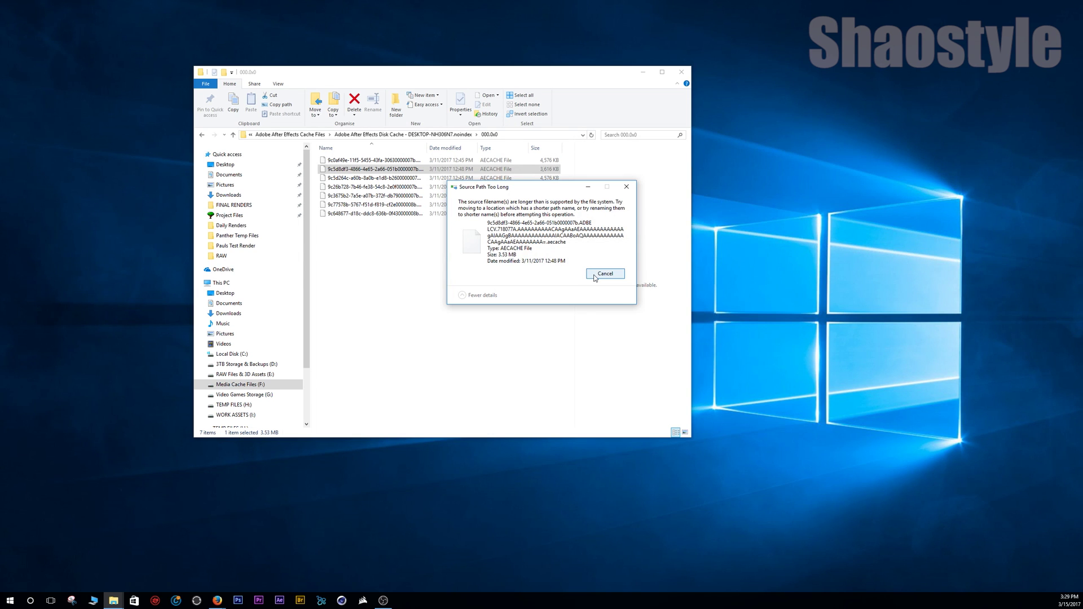
Step: Go back to the After Effects disk cache folder and look through its list of subfolders
left_click(202, 136)
scroll(360, 259, "down", 8)
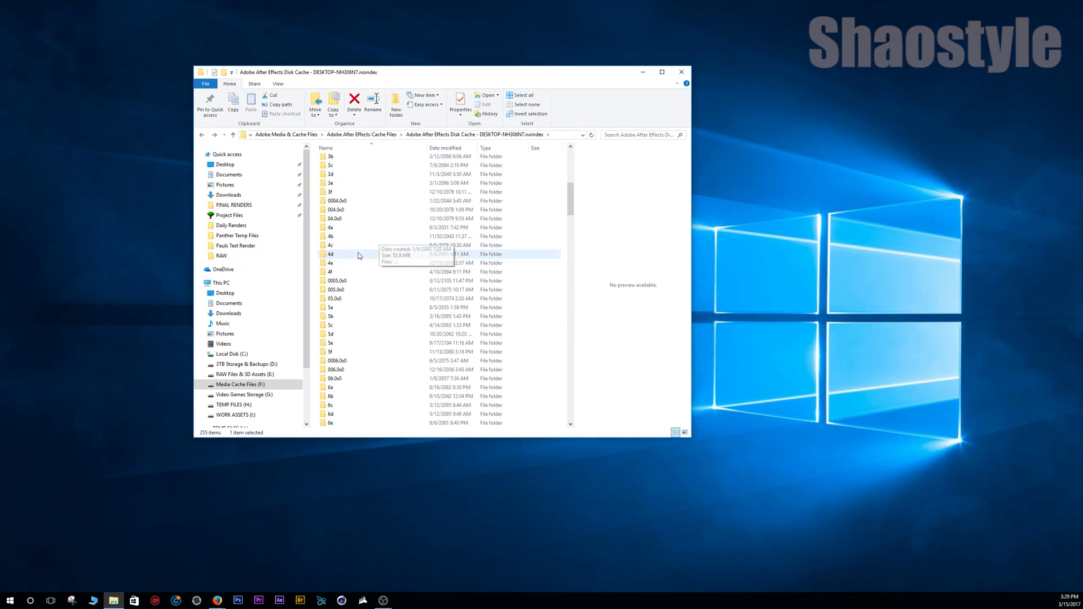
scroll(361, 272, "down", 20)
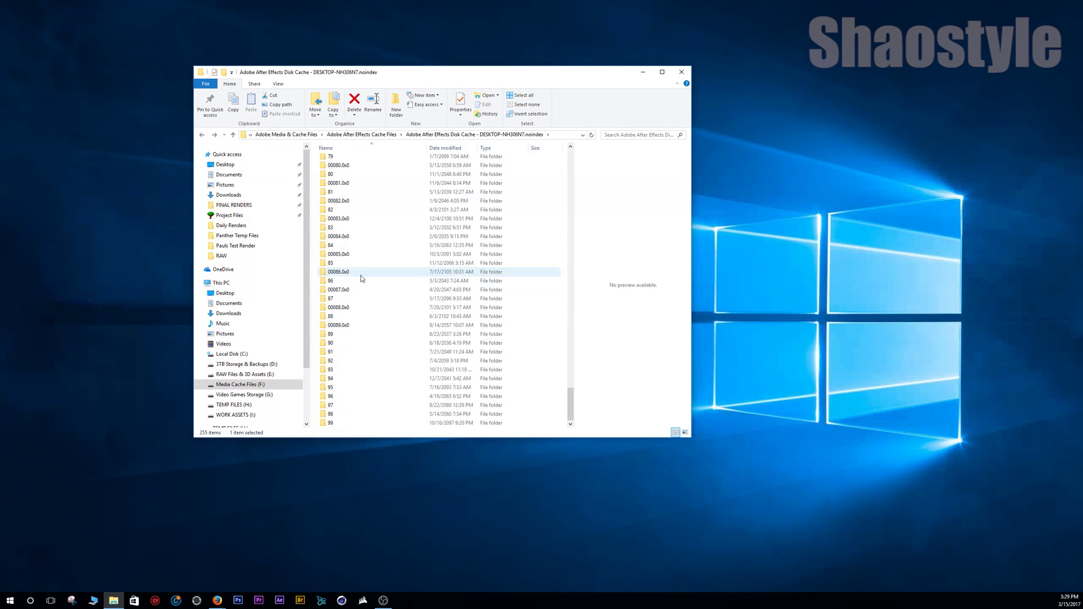
scroll(360, 275, "up", 17)
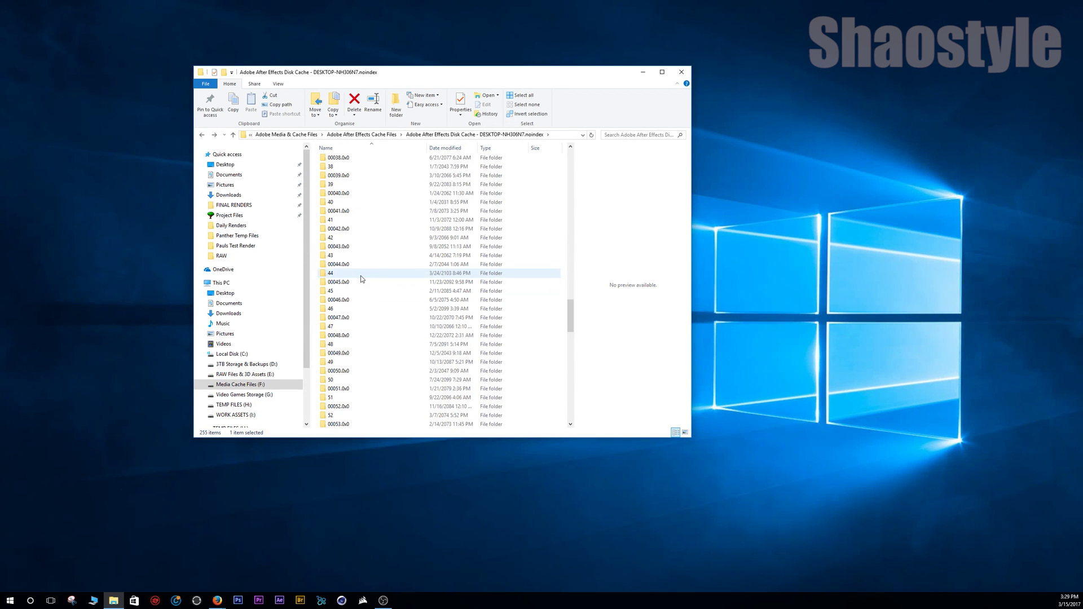
Step: Check the properties of the Adobe After Effects Disk Cache folder from its parent folder
left_click(202, 135)
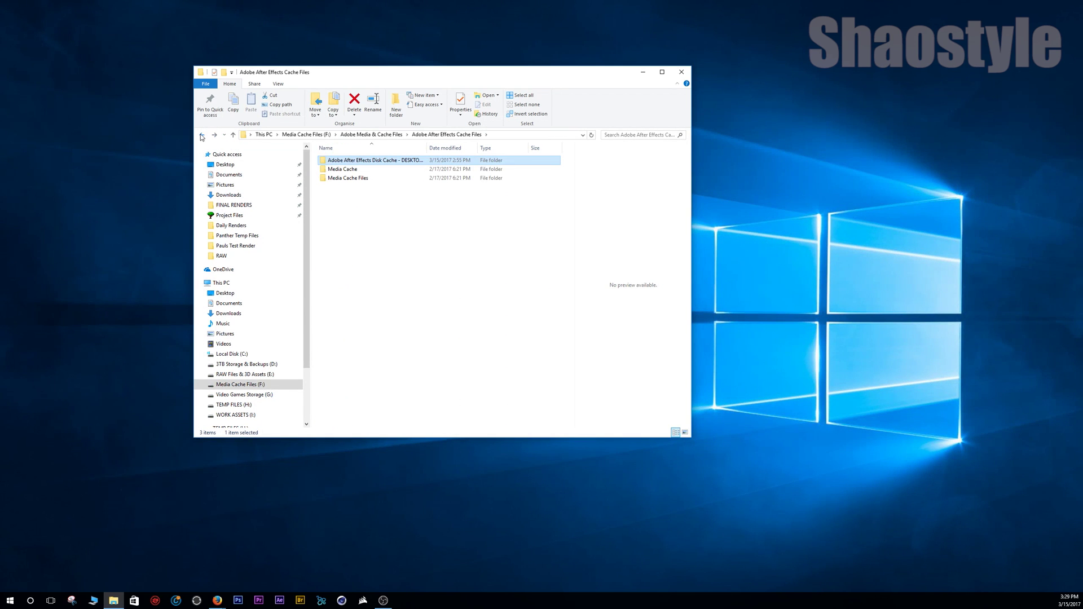
right_click(339, 164)
left_click(400, 375)
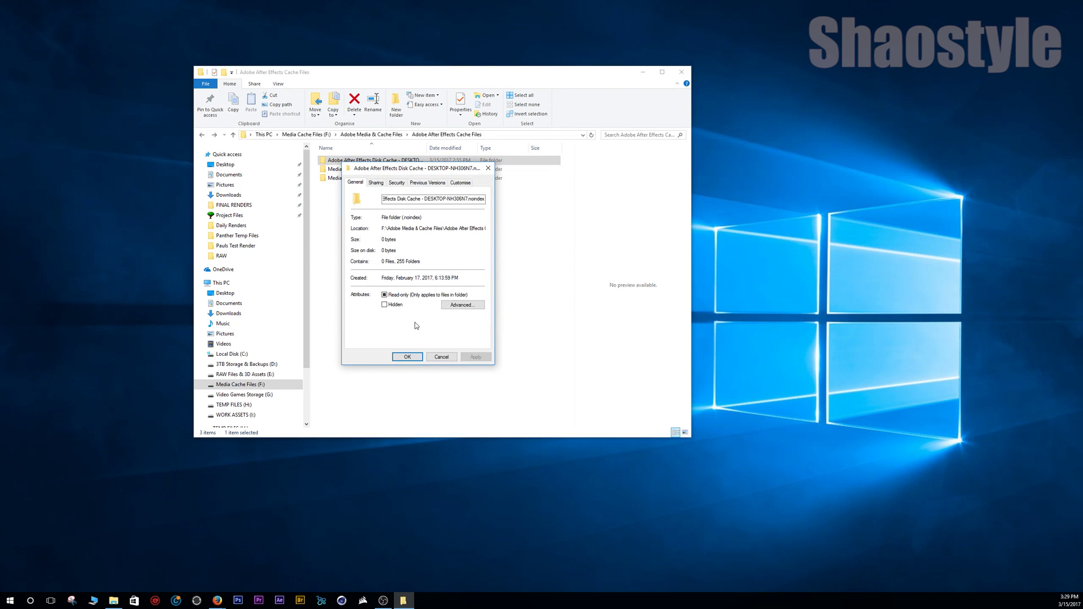
left_click(407, 357)
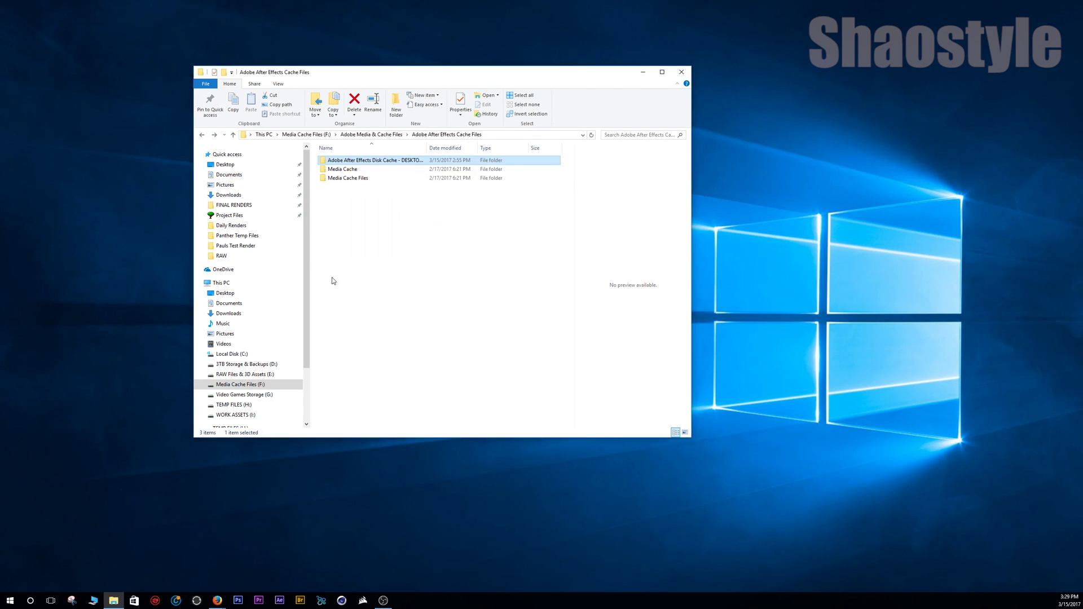
Step: Return to This PC and navigate through the Media Cache Files (F:) drive to the disk cache's 0000.0x0 subfolder
left_click(201, 134)
left_click(202, 135)
left_click(202, 135)
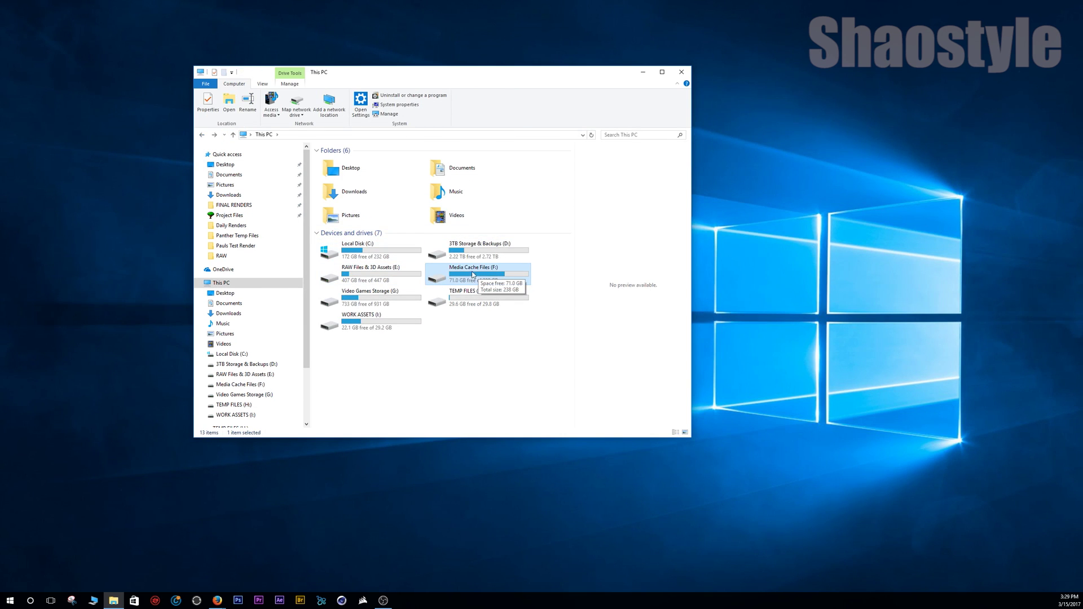
double_click(440, 283)
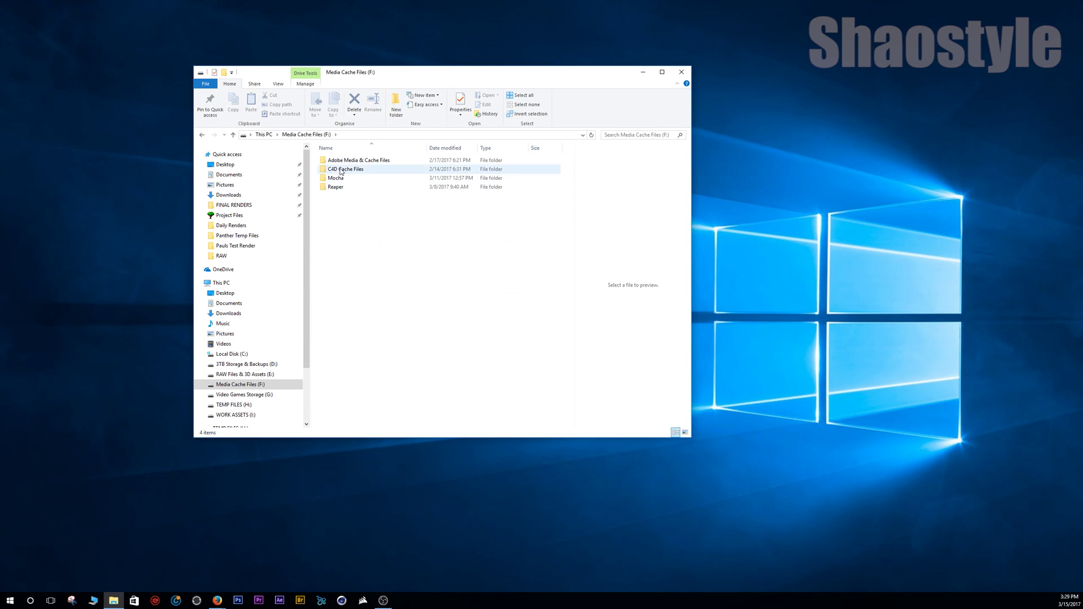
double_click(341, 162)
double_click(340, 161)
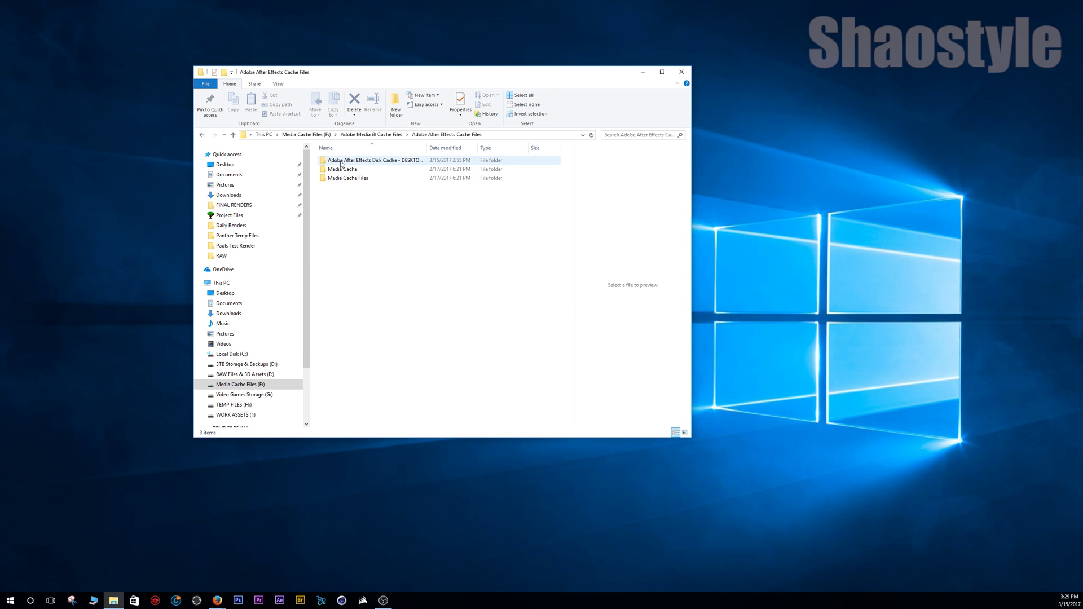
double_click(341, 162)
left_click(341, 161)
double_click(340, 162)
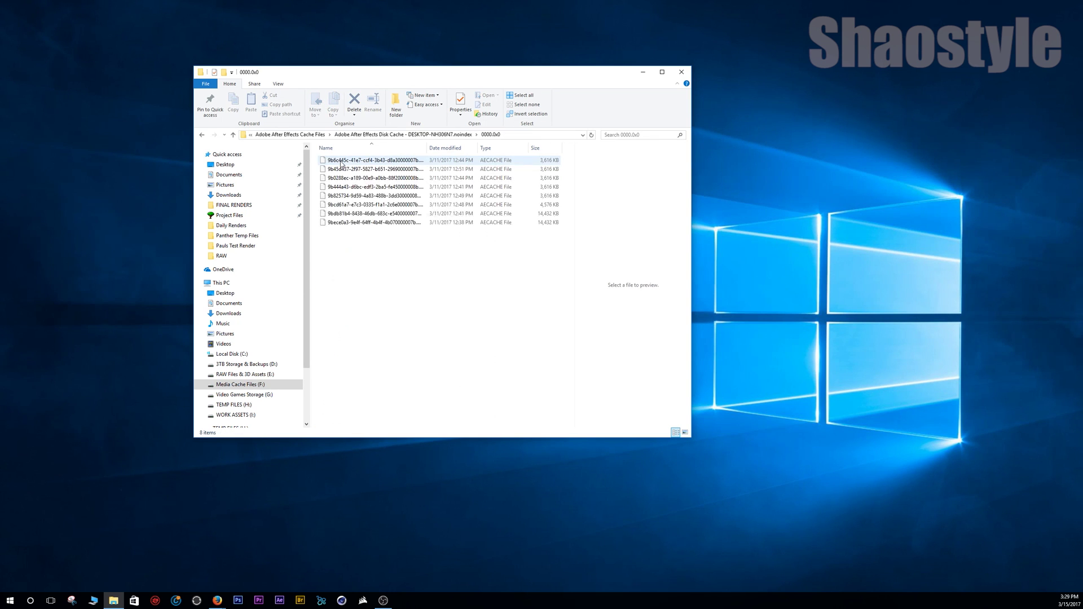
Step: Open the disk cache in 7-Zip, then rename the first file in the 00.0x0 folder to gdfssdgfsdgf and delete it
right_click(350, 163)
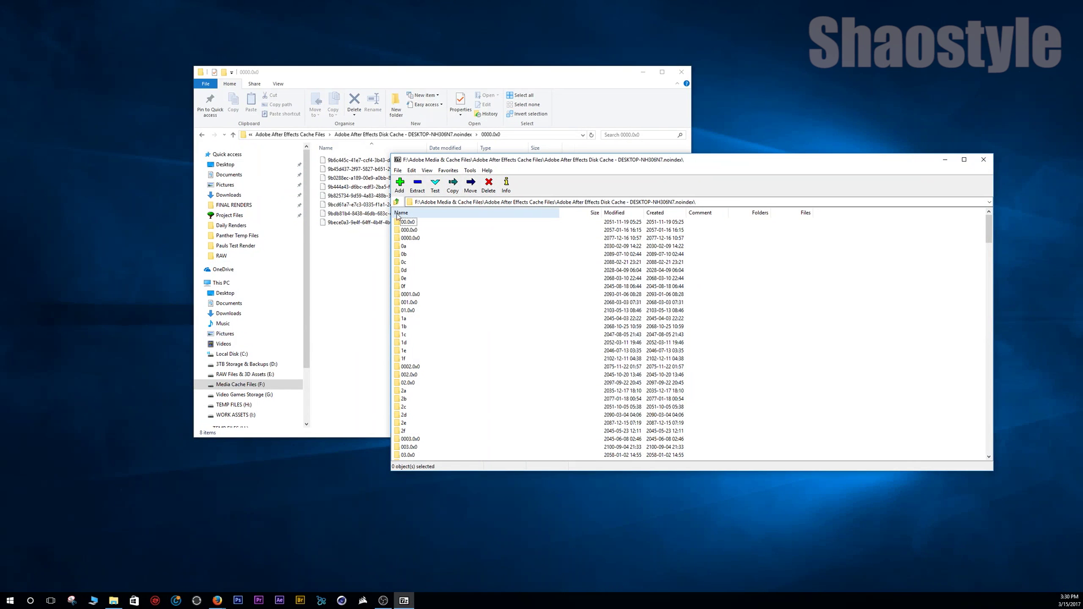
double_click(404, 222)
right_click(448, 223)
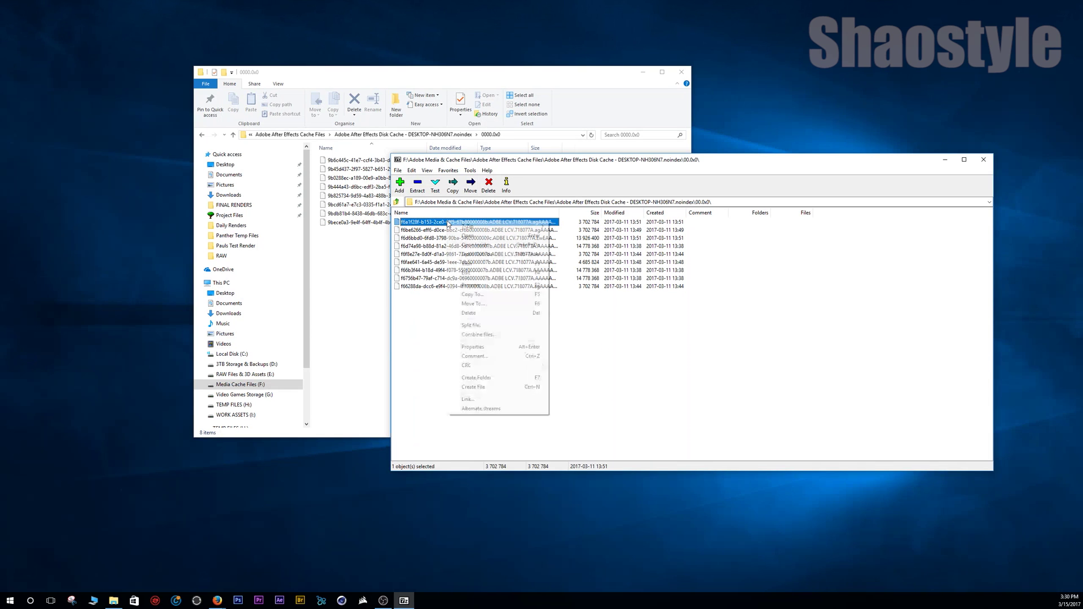
left_click(480, 275)
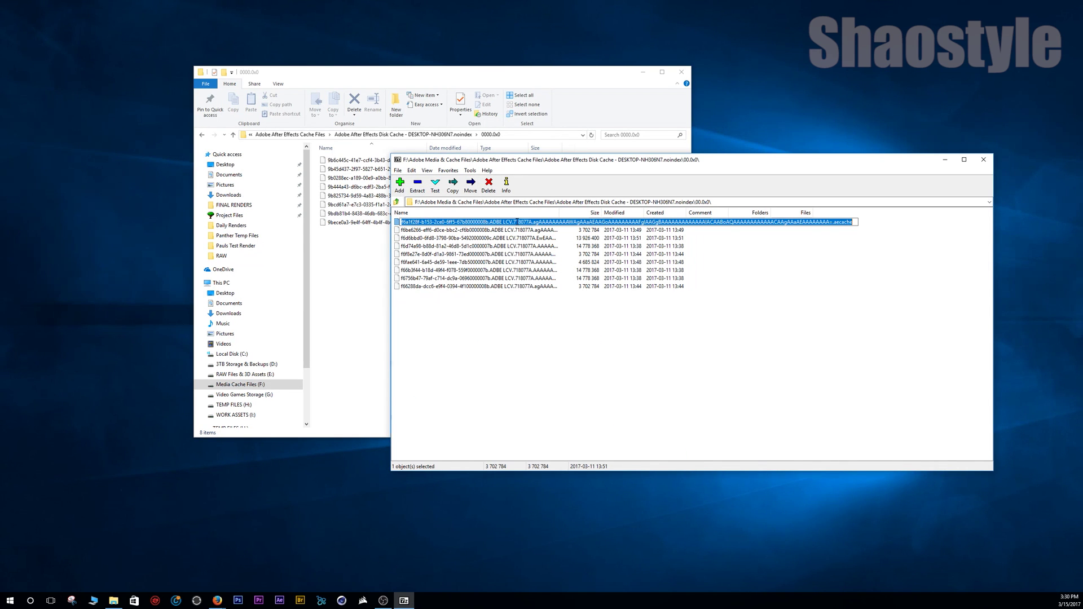
type("gdfssdgfsdgf")
key("Return")
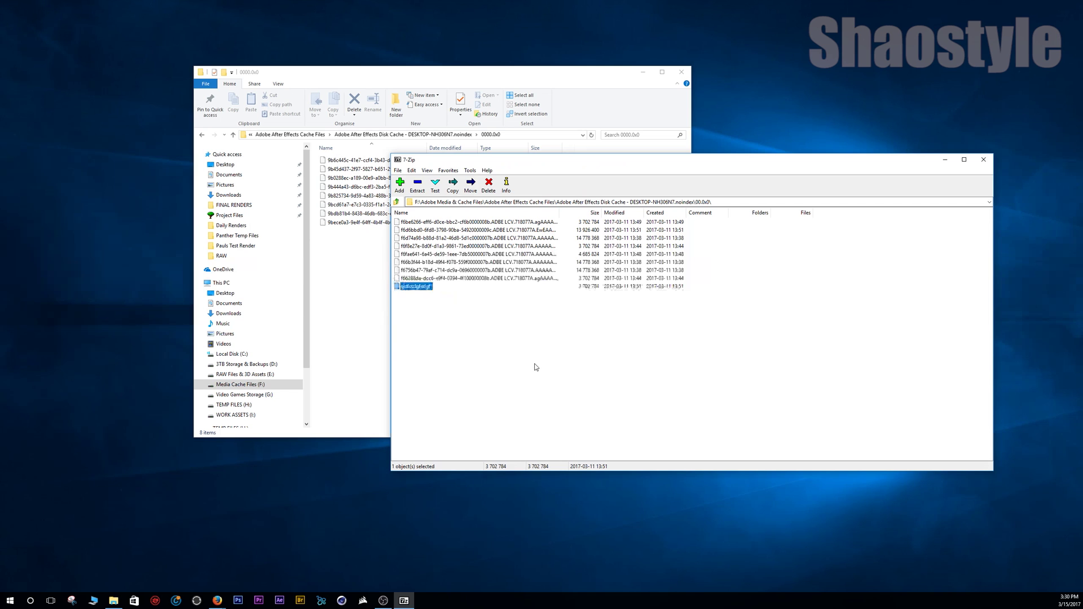
left_click(489, 185)
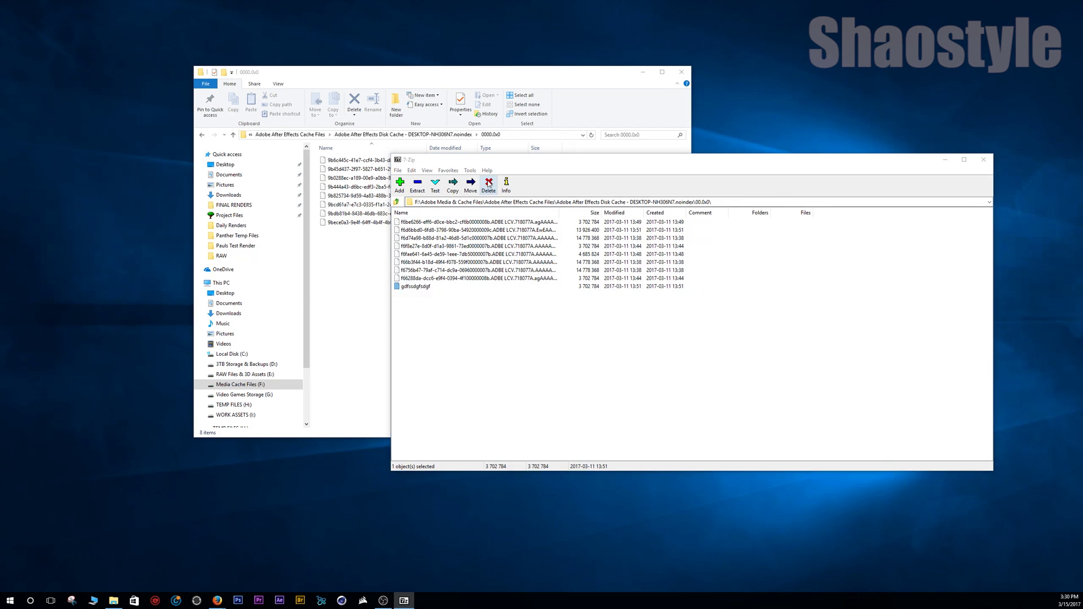
key("Return")
Step: Try to delete the last file in the 00.0x0 folder without renaming it, and close 7-Zip
left_click(516, 280)
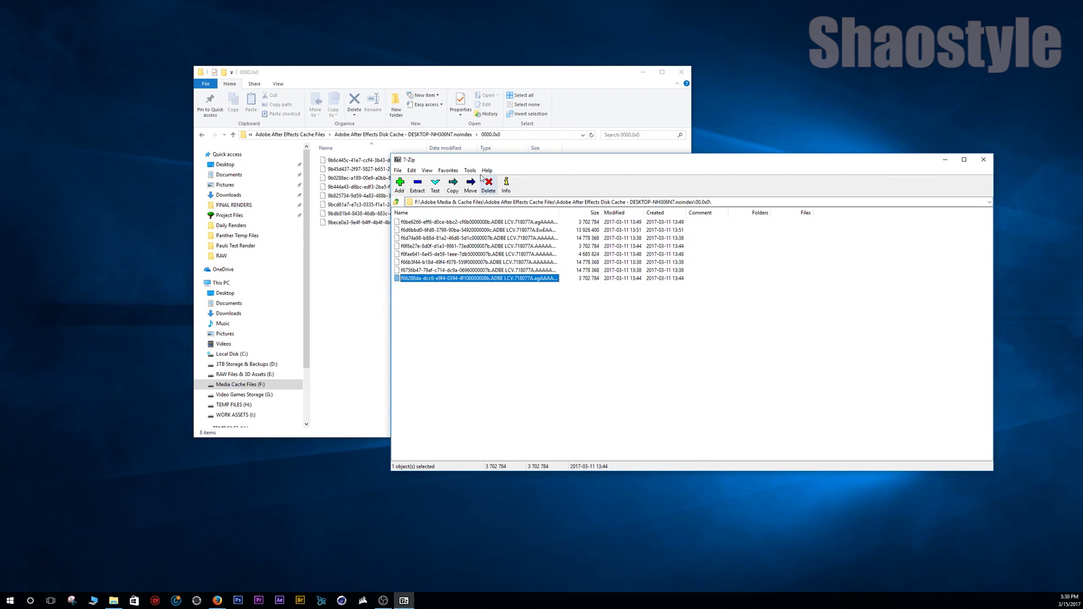
left_click(487, 184)
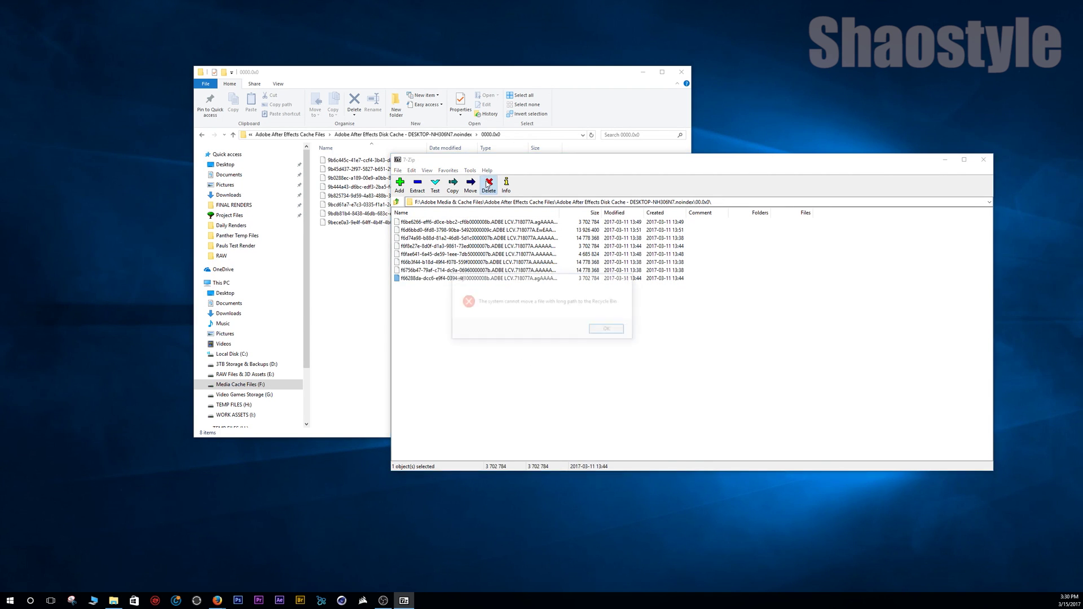
left_click(615, 331)
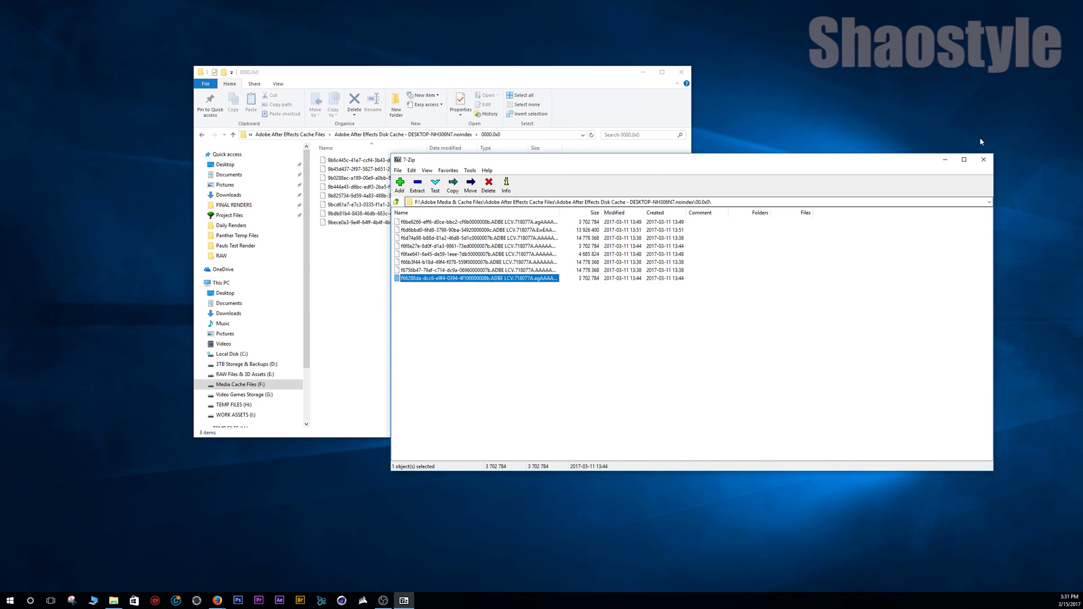
left_click(983, 159)
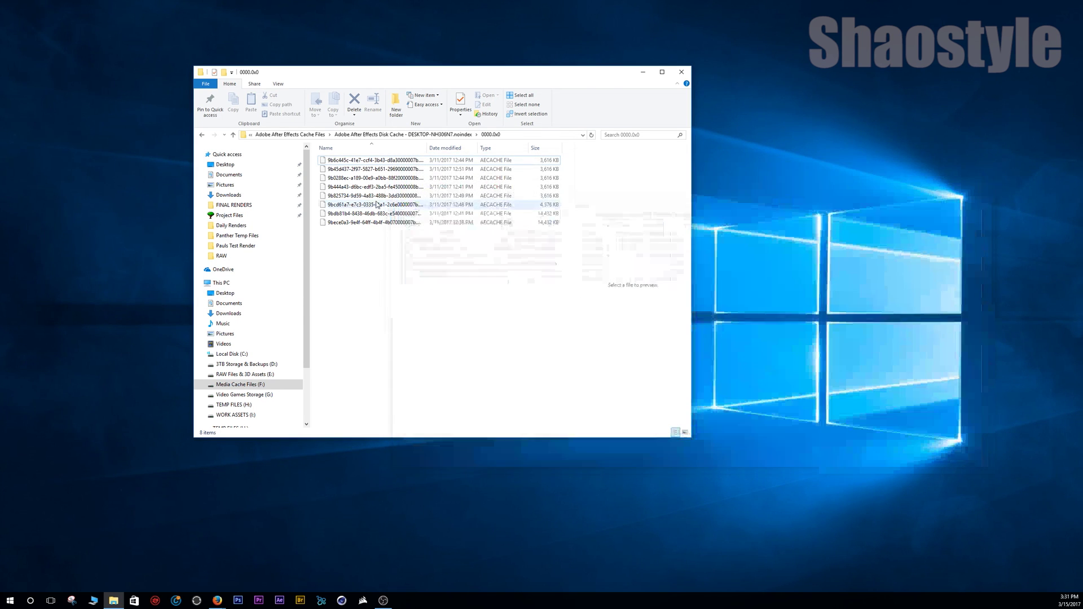
Step: Browse the disk cache's subfolders and view the files inside 00088.0x0 before returning to the folder list
left_click(201, 134)
scroll(287, 220, "down", 2)
scroll(382, 257, "down", 5)
scroll(379, 282, "down", 20)
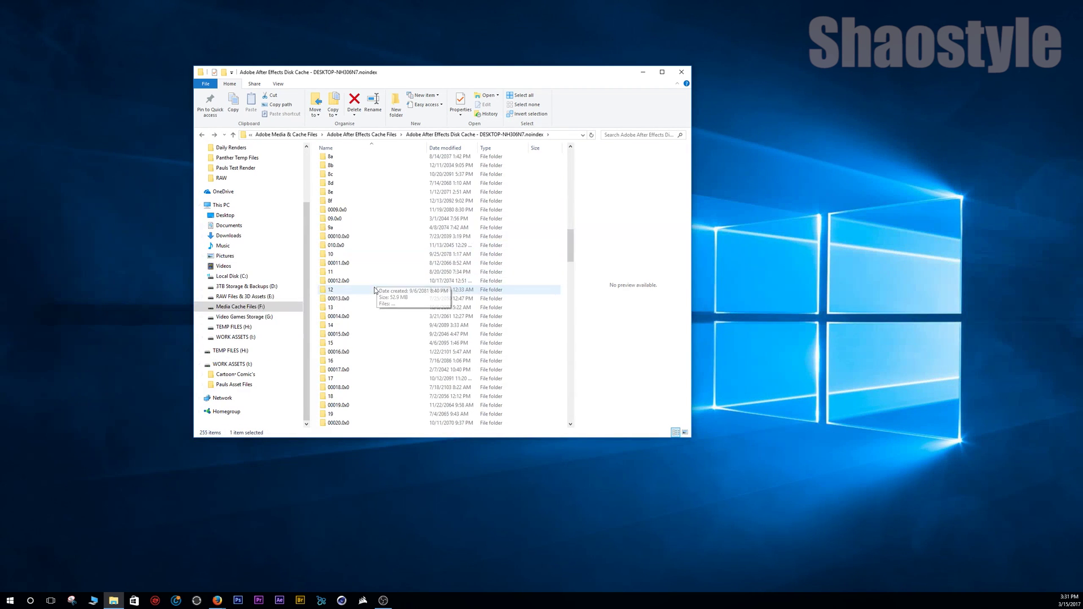
scroll(377, 309, "down", 4)
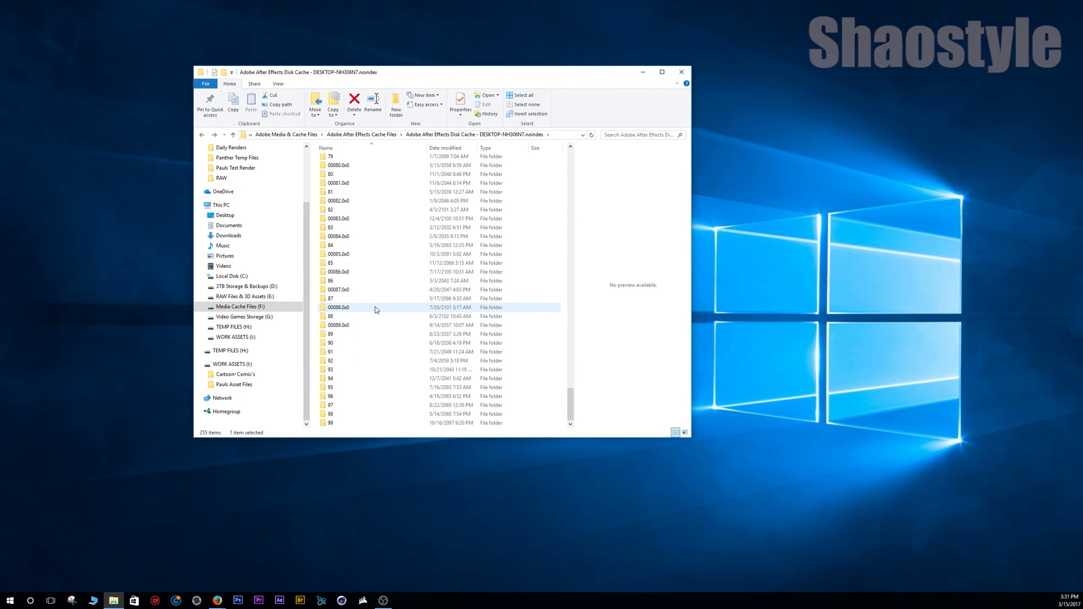
double_click(375, 309)
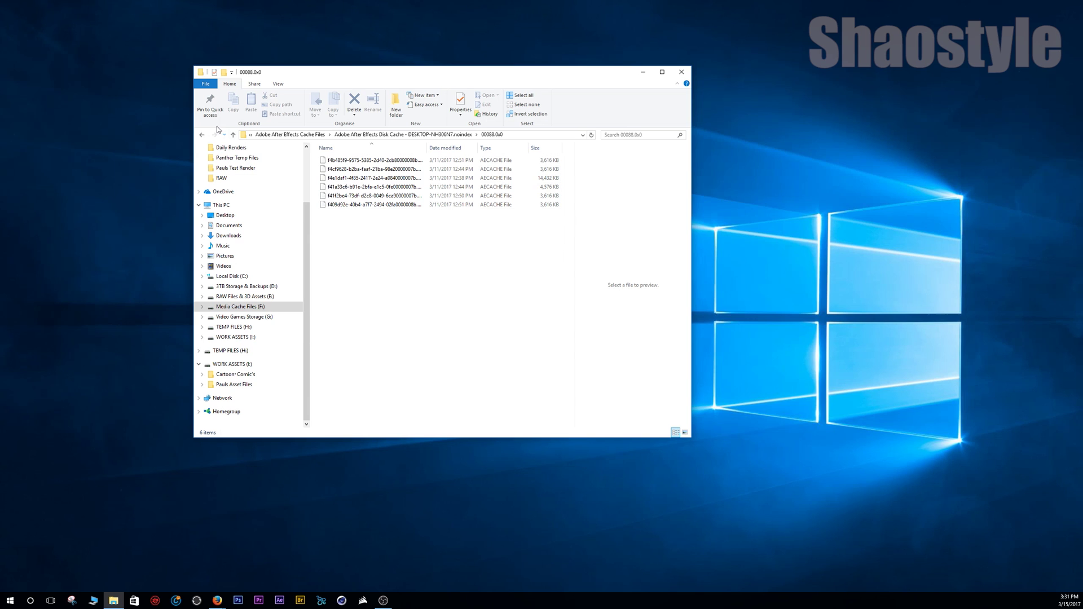
left_click(202, 135)
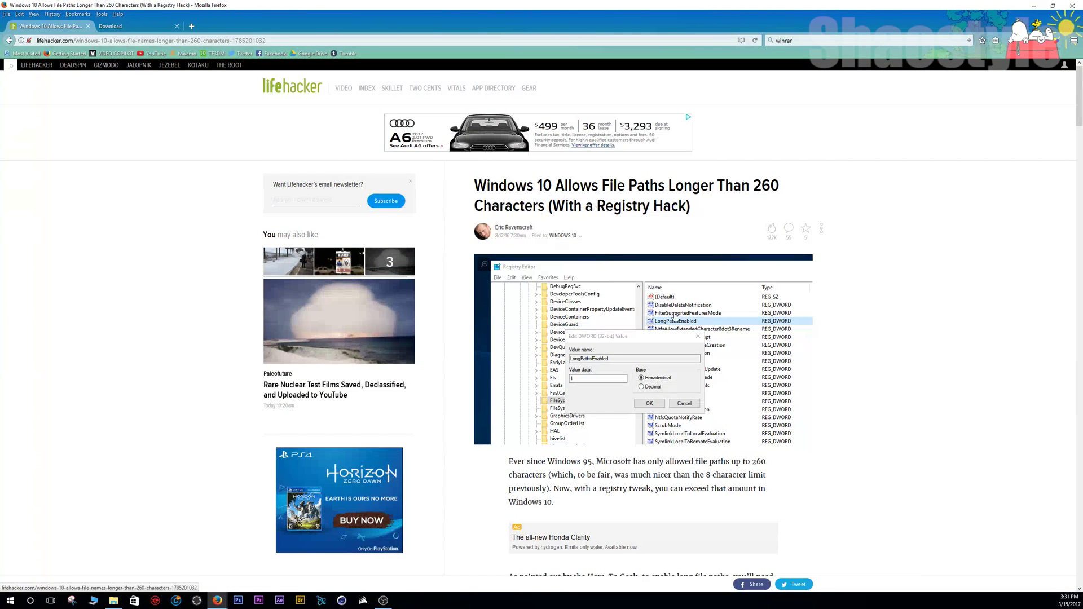
Step: Switch to Firefox and read the Lifehacker article and comments on allowing Windows 10 file paths longer than 260 characters
scroll(649, 316, "down", 3)
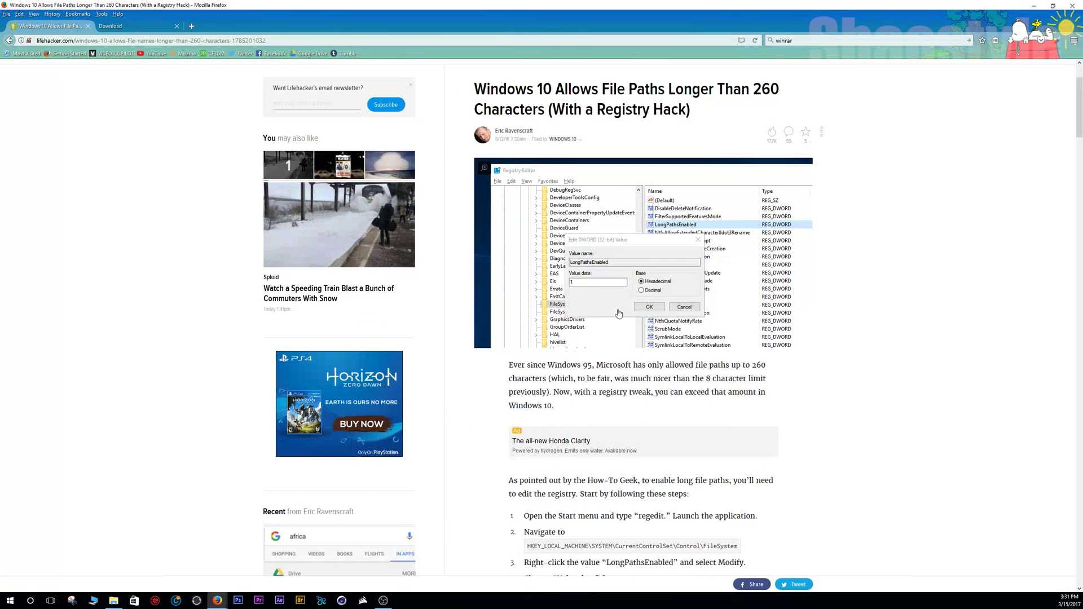
scroll(641, 444, "down", 3)
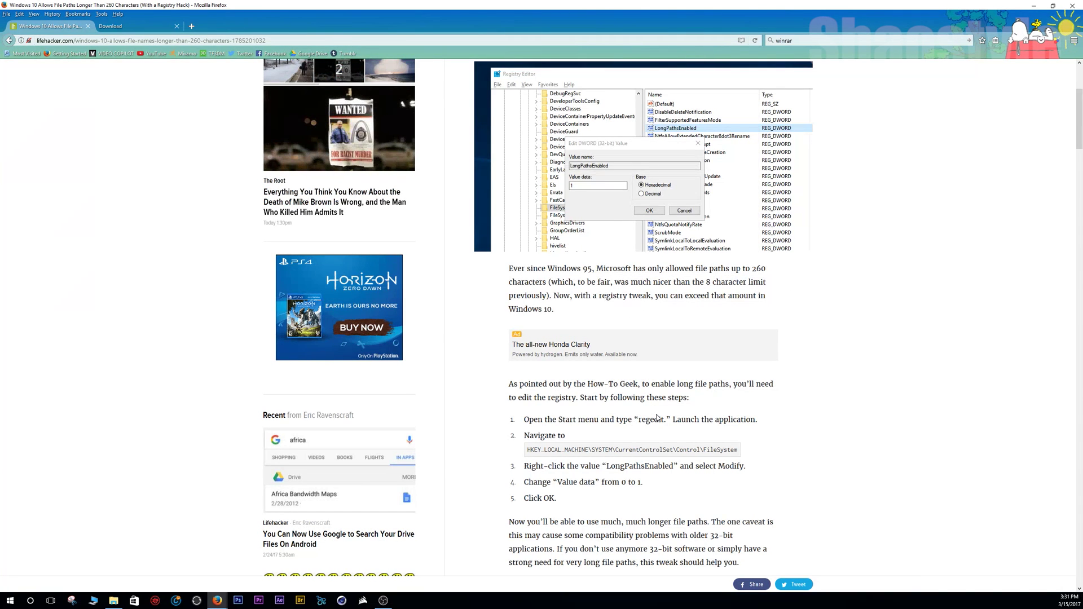
scroll(657, 418, "down", 5)
scroll(660, 420, "up", 7)
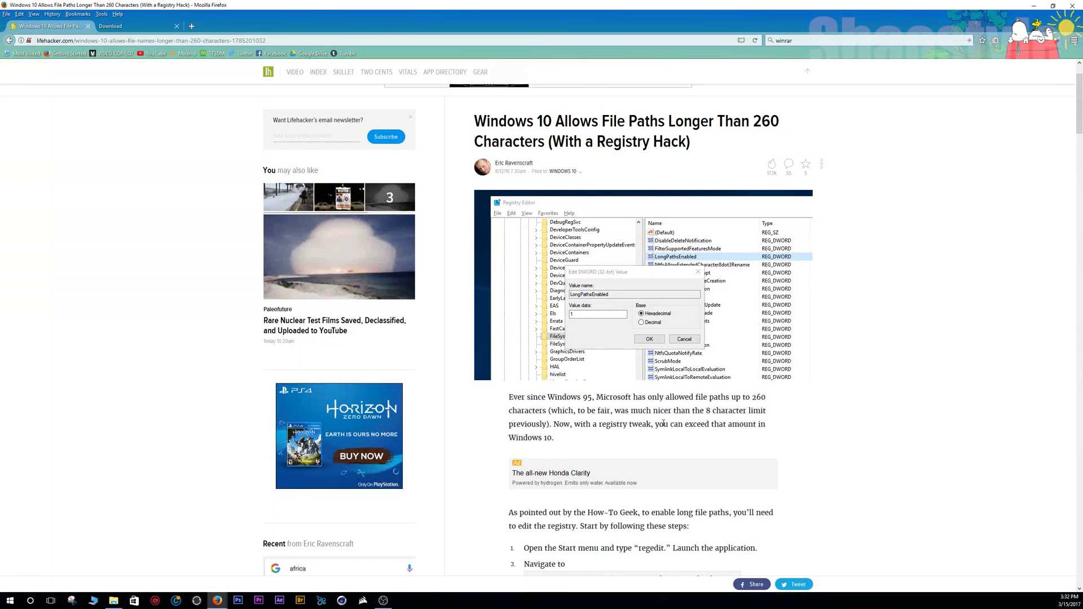
scroll(694, 414, "down", 10)
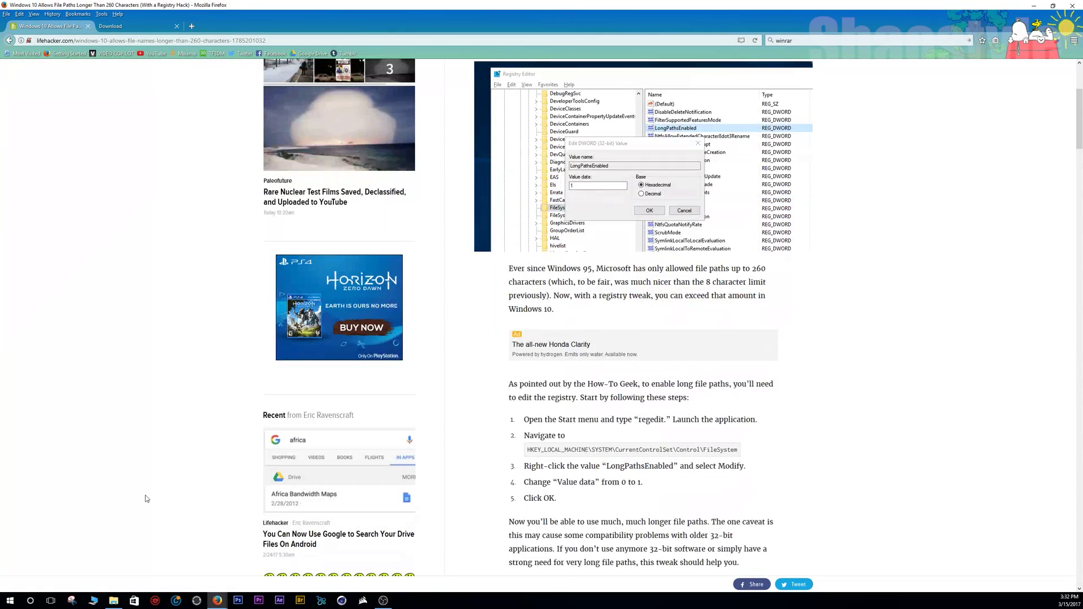
scroll(633, 503, "down", 3)
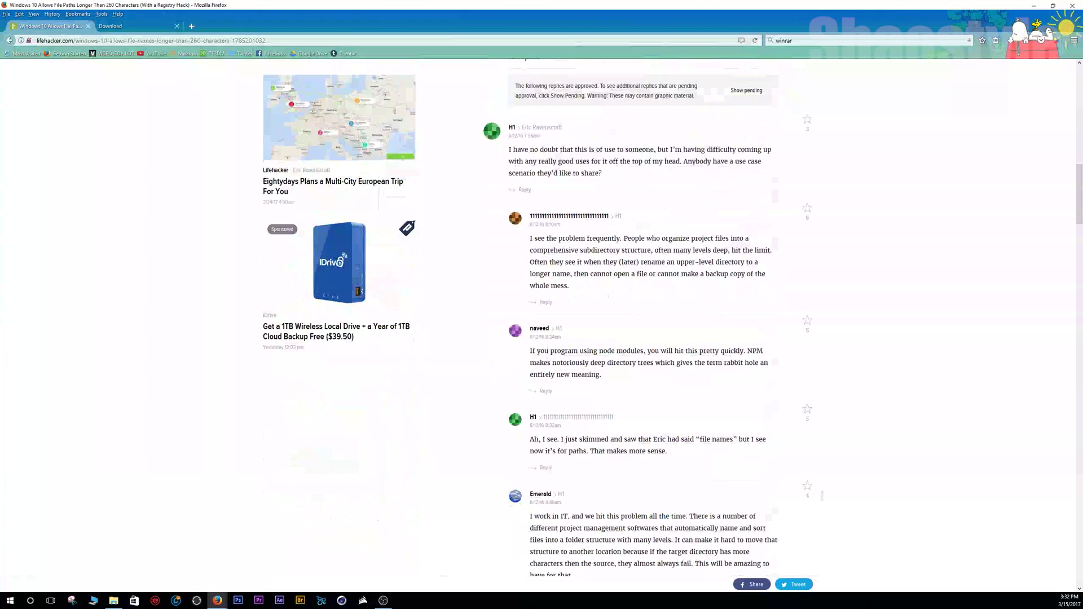
Step: Minimize the browser and go back from the disk cache folder in File Explorer to This PC
left_click(1033, 8)
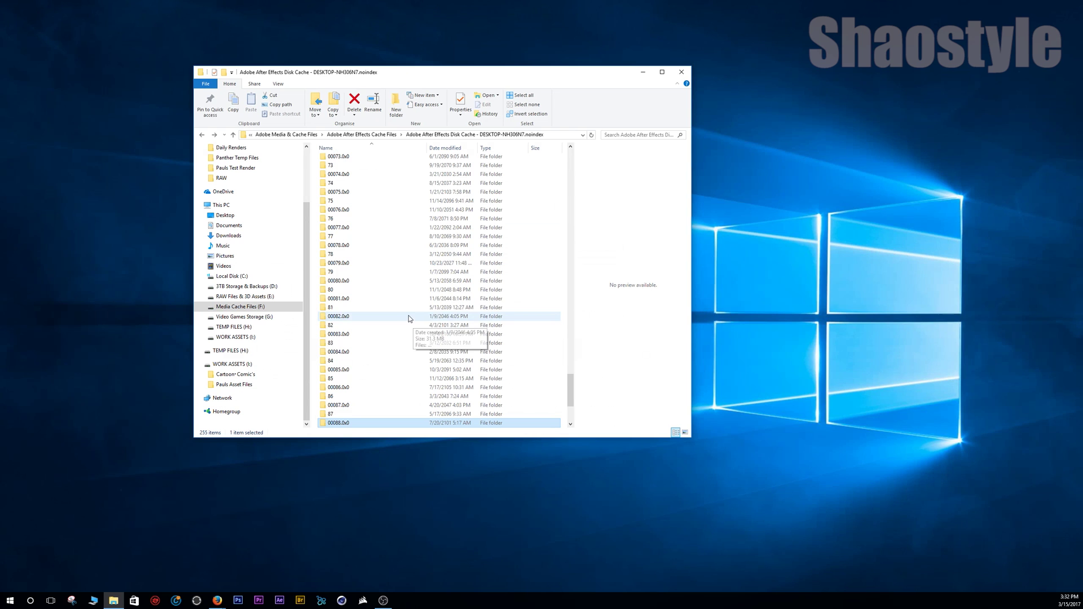
scroll(404, 307, "up", 8)
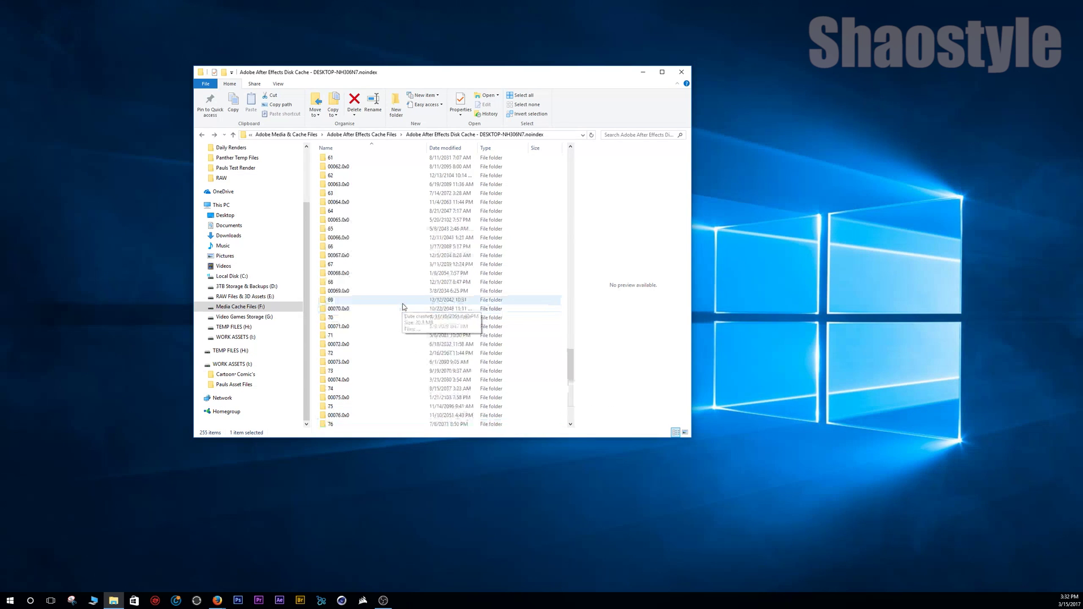
left_click(201, 136)
left_click(202, 136)
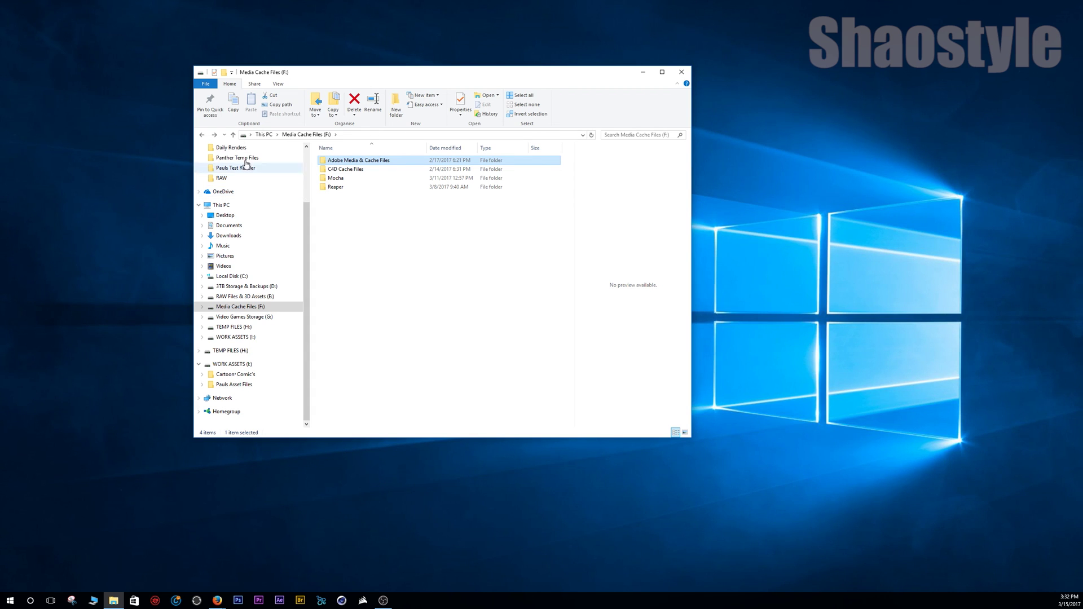
left_click(200, 136)
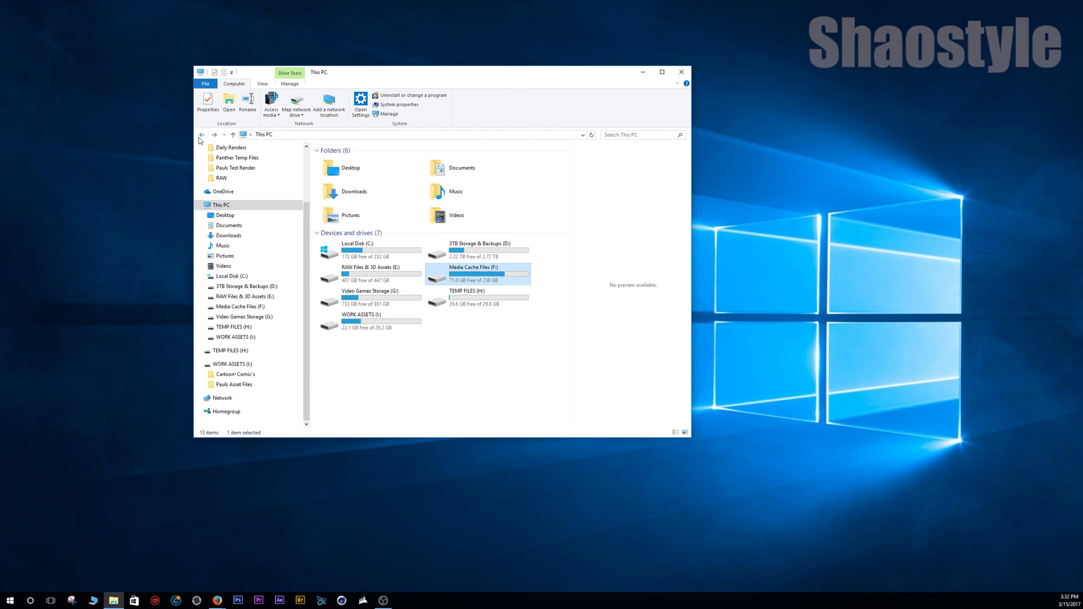
Step: Navigate from the Media Cache Files (F:) drive through Adobe Media & Cache Files and Adobe After Effects Cache Files to the Disk Cache folder
double_click(439, 278)
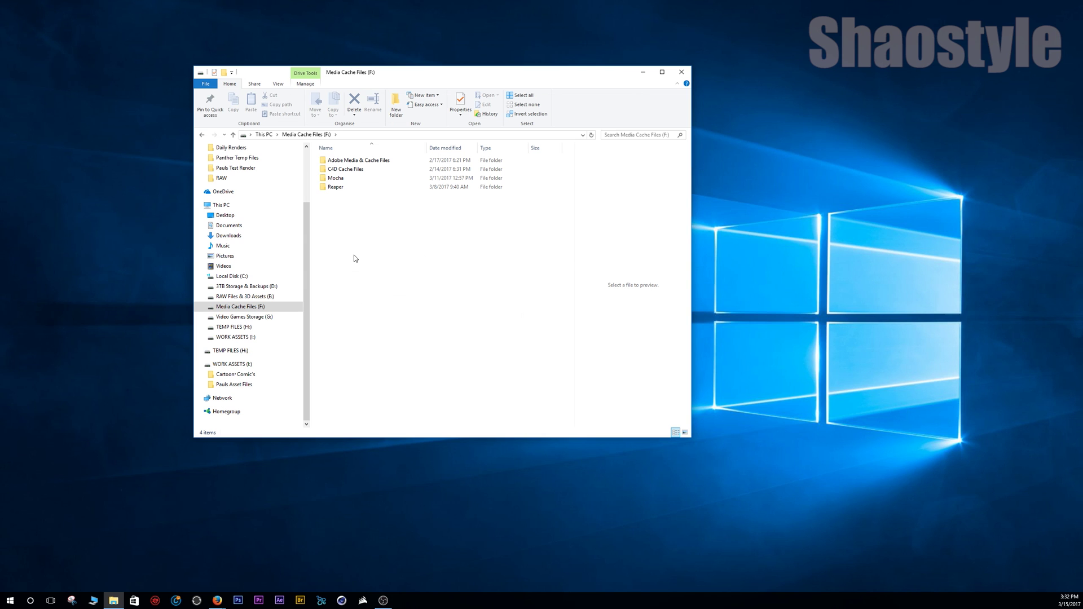
double_click(361, 163)
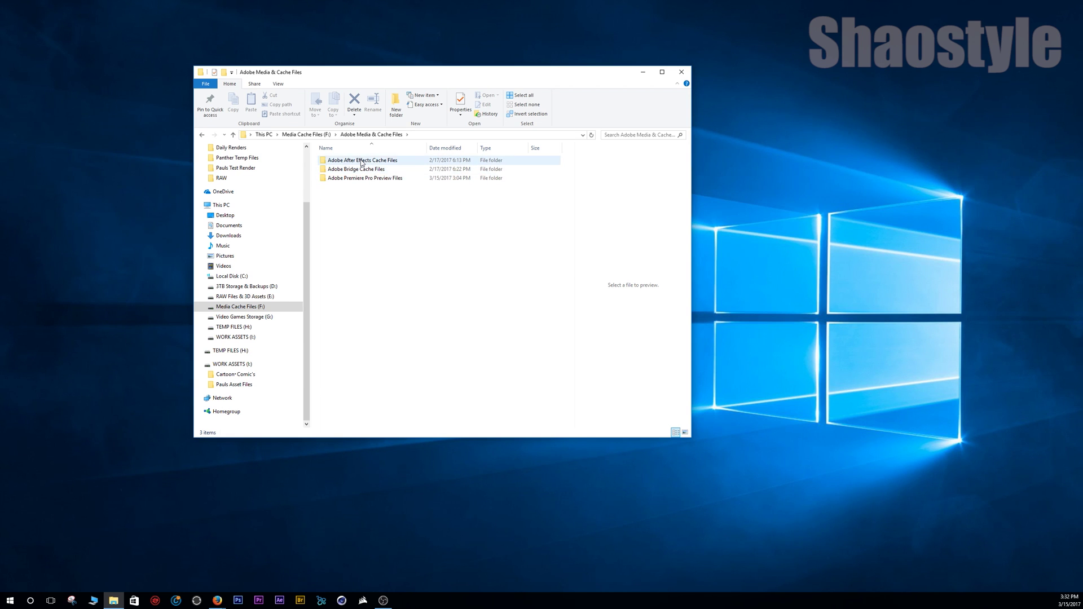
double_click(361, 161)
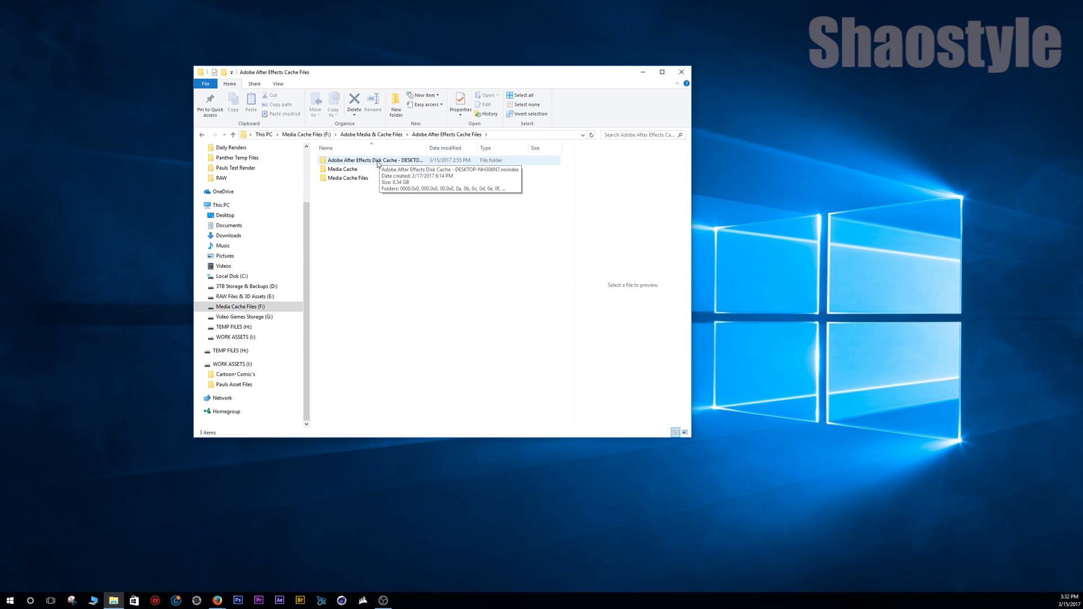
double_click(378, 162)
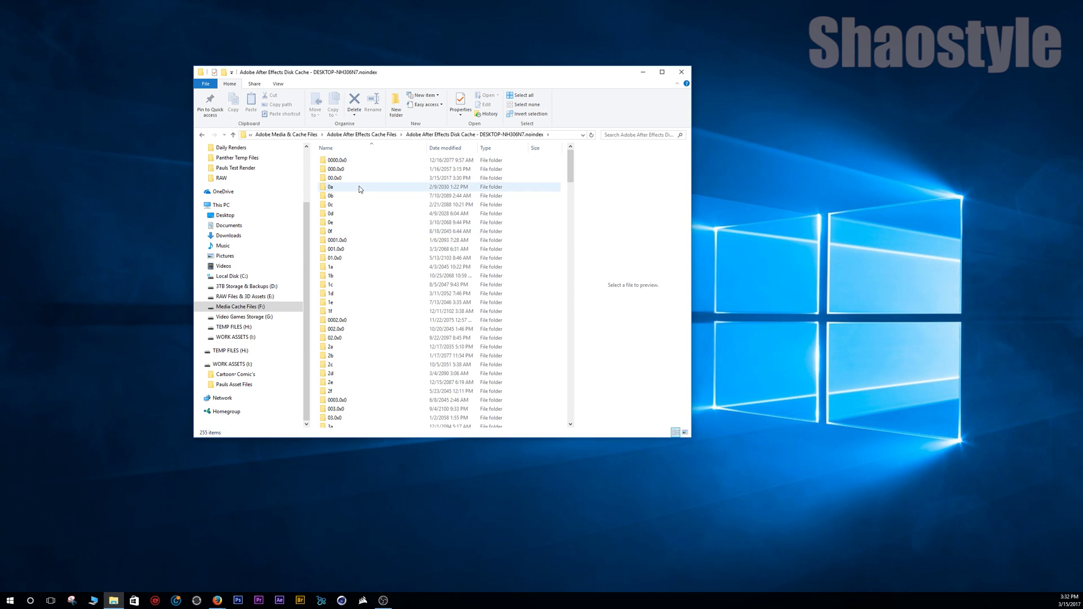
Step: Open the 005.0x0 subfolder and widen the window and the Name column to show the complete .aecache file names
scroll(381, 303, "down", 12)
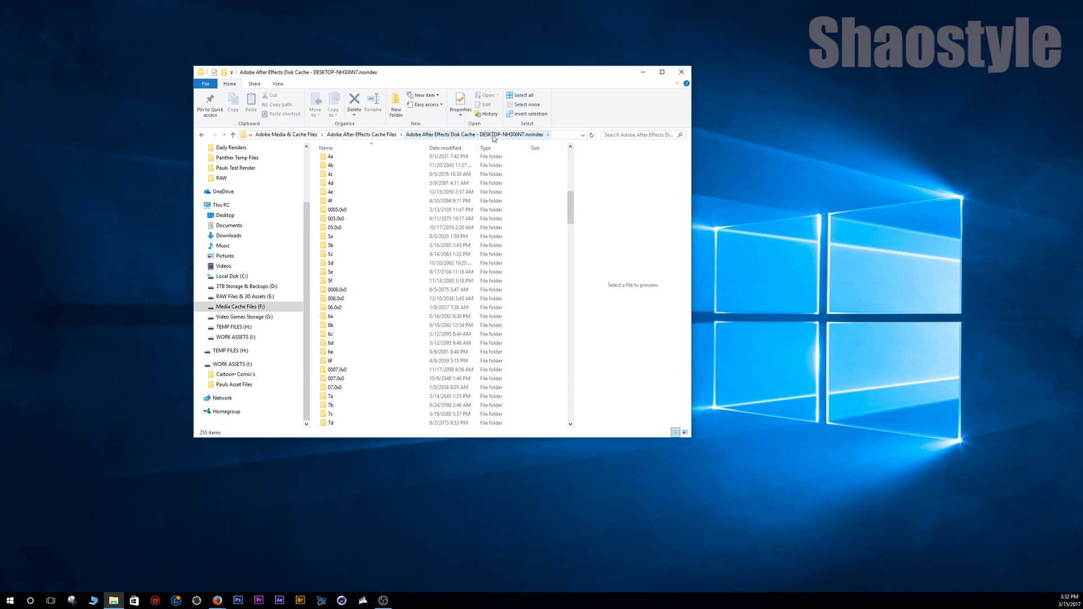
mouse_move(367, 269)
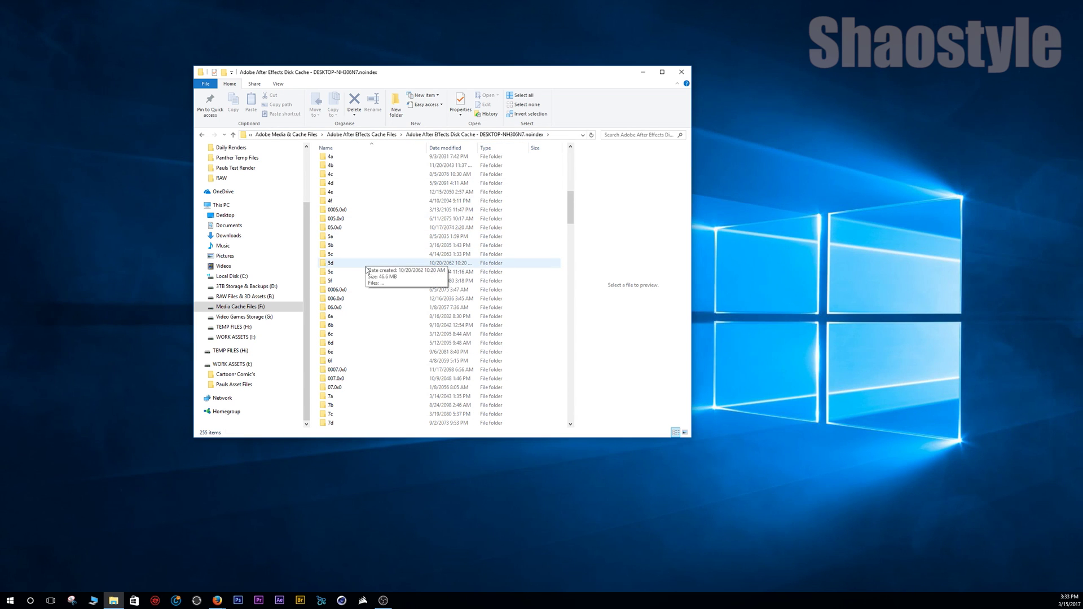
double_click(337, 219)
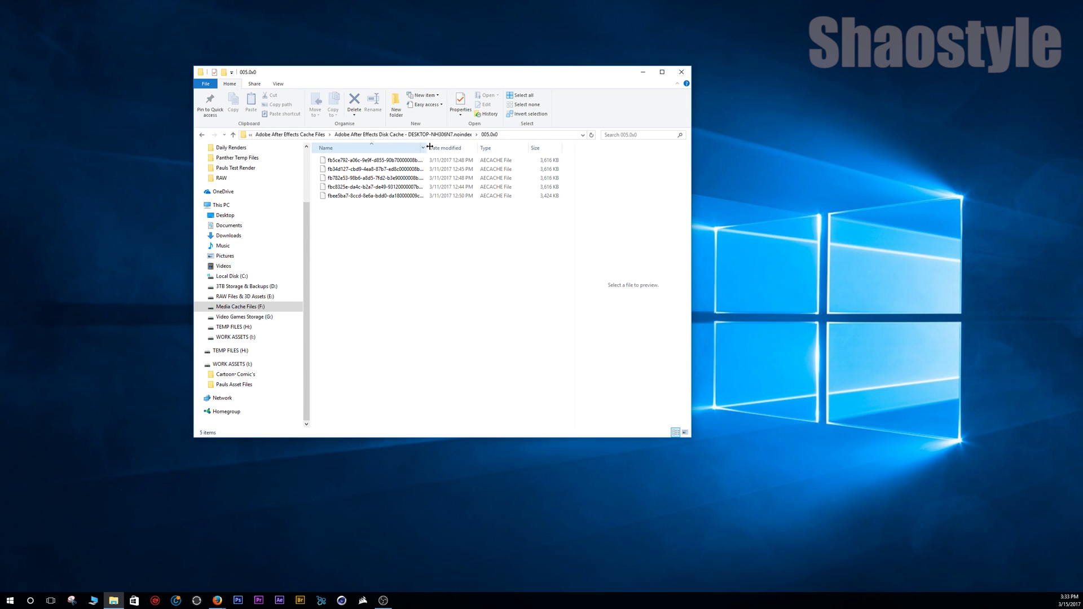
left_click_drag(429, 150, 672, 175)
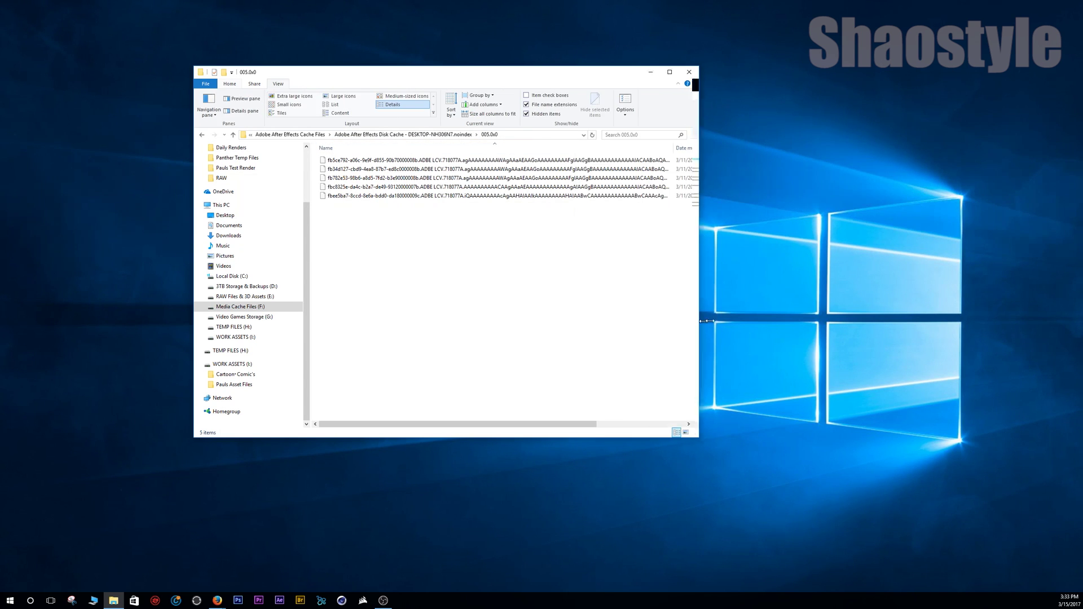
left_click_drag(706, 321, 899, 321)
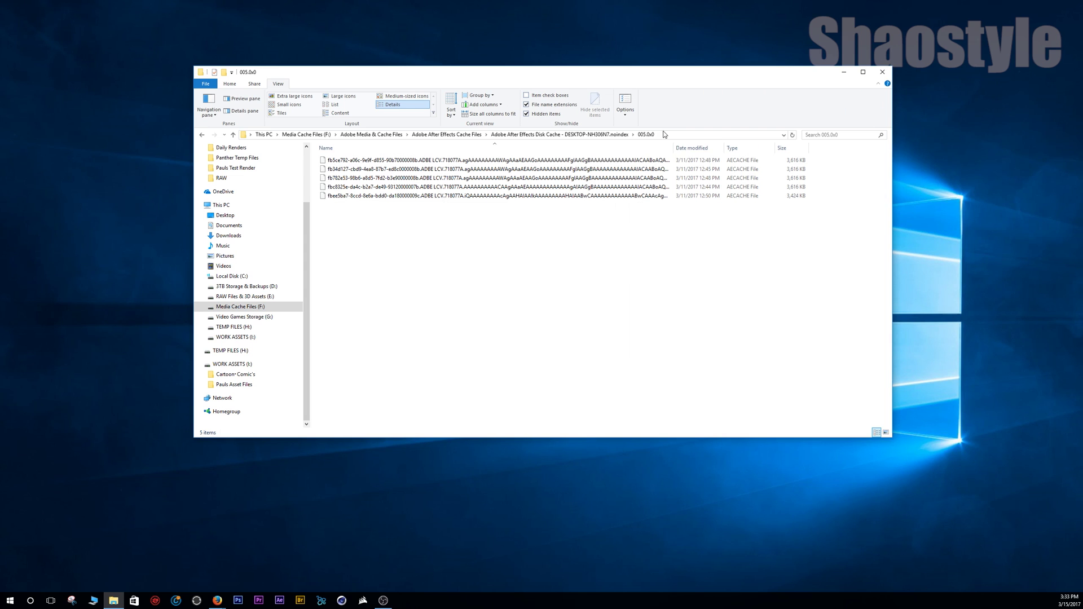
left_click_drag(673, 148, 827, 152)
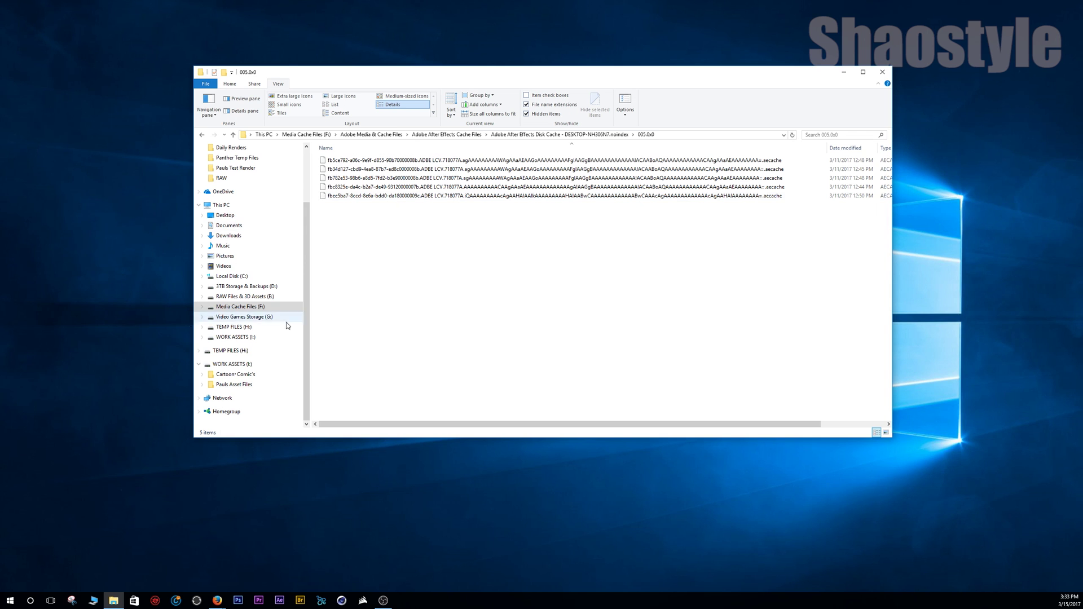
Step: Return to This PC by way of the Media Cache Files (F:) drive, then briefly open that drive and go back
left_click(240, 307)
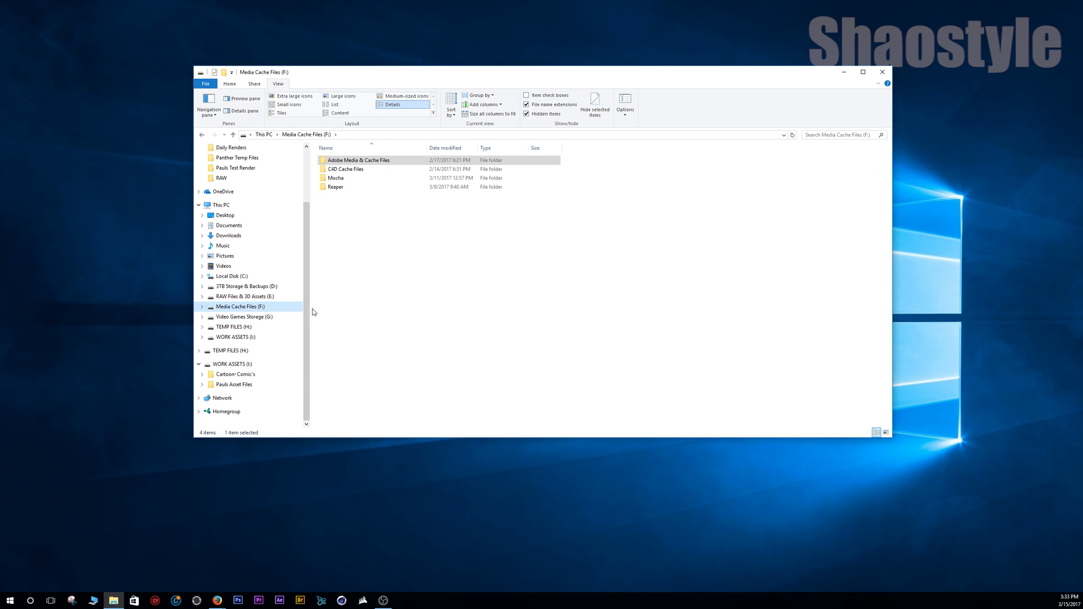
left_click(270, 136)
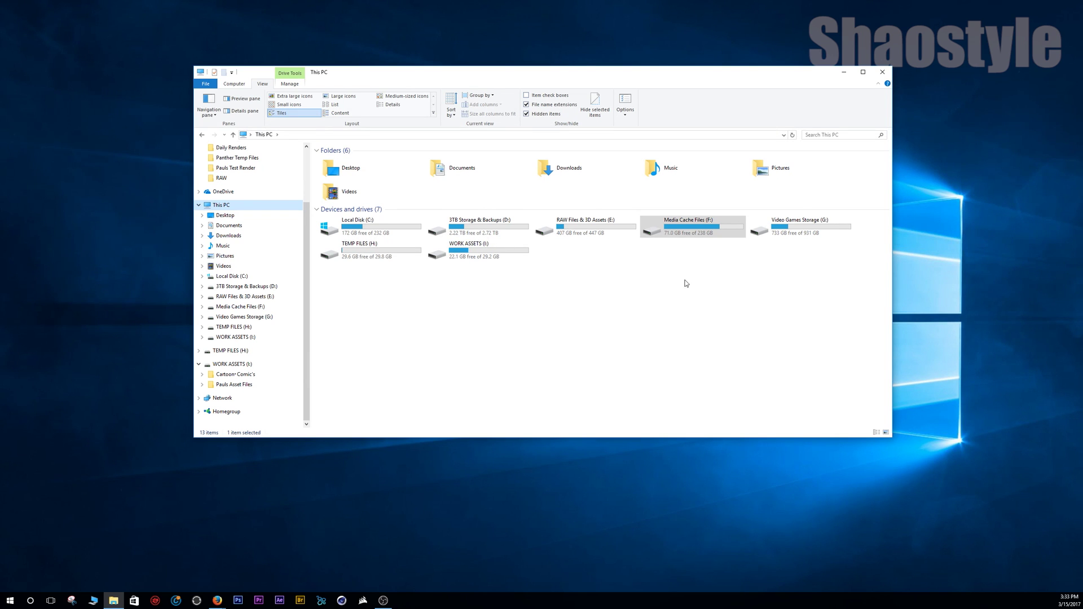
double_click(649, 232)
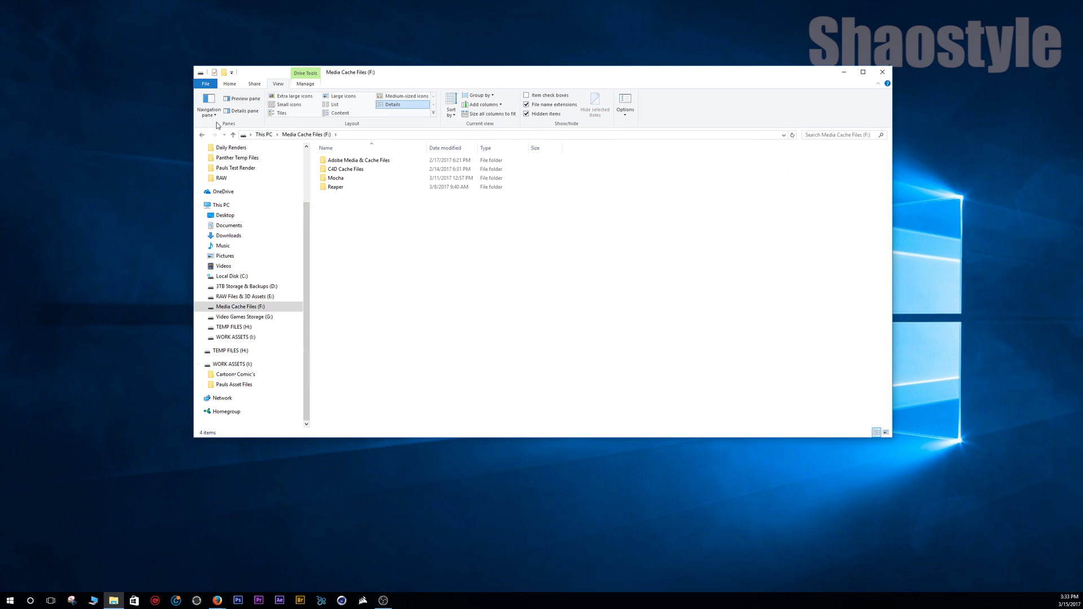
left_click(202, 135)
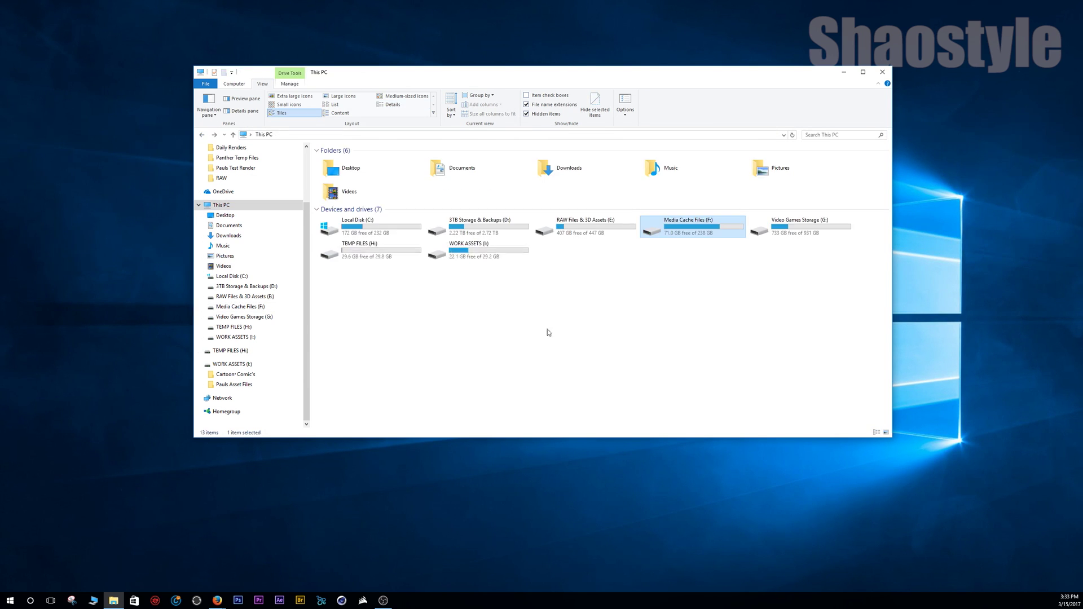
Step: Reopen the After Effects Disk Cache folder on the Media Cache Files (F:) drive and view its subfolders
double_click(689, 235)
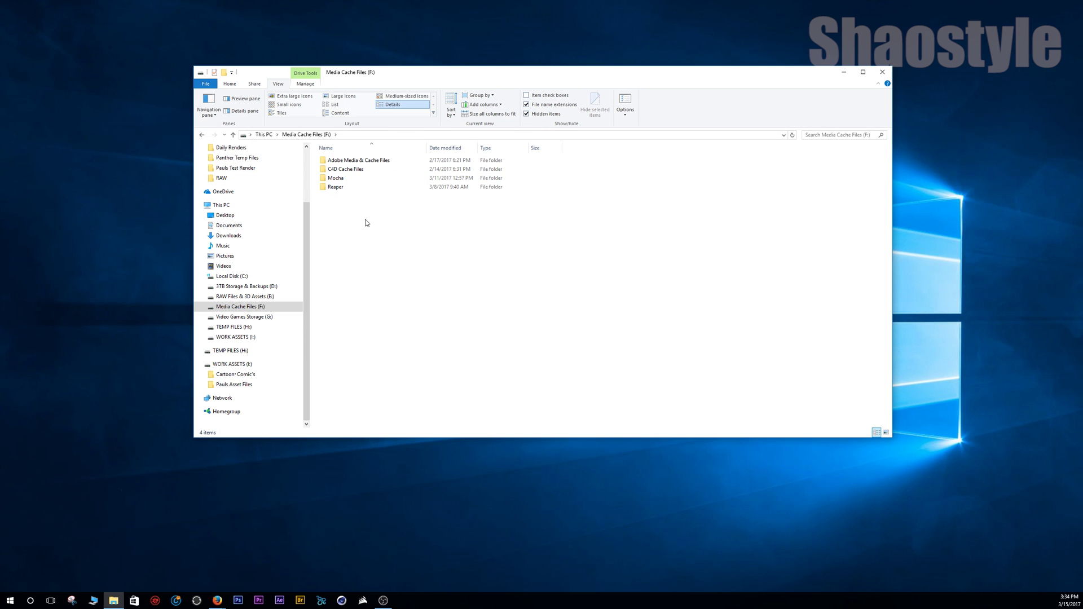
double_click(377, 161)
double_click(377, 161)
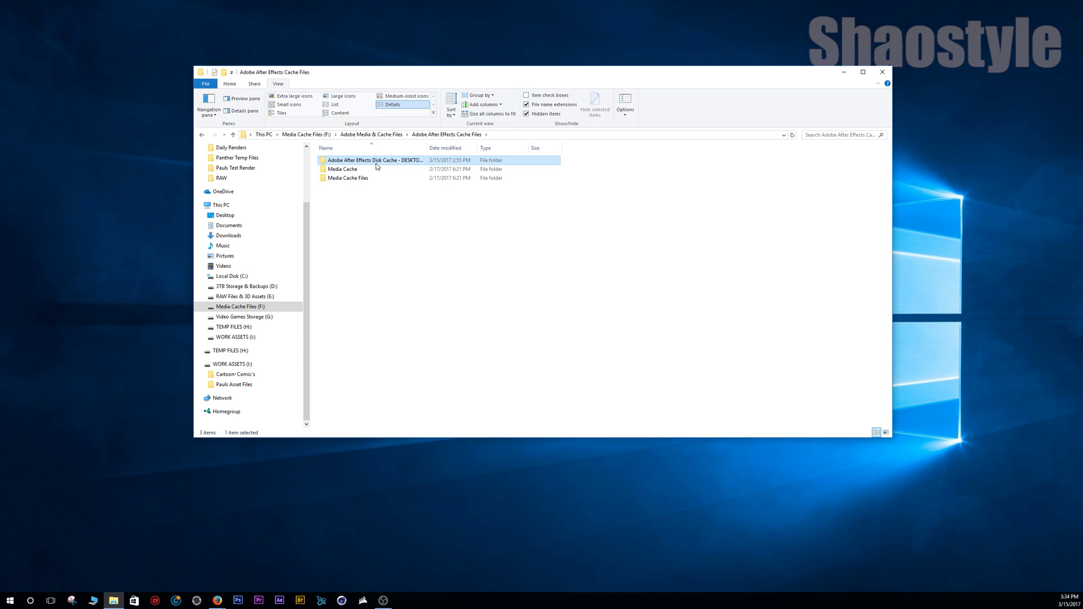
double_click(377, 161)
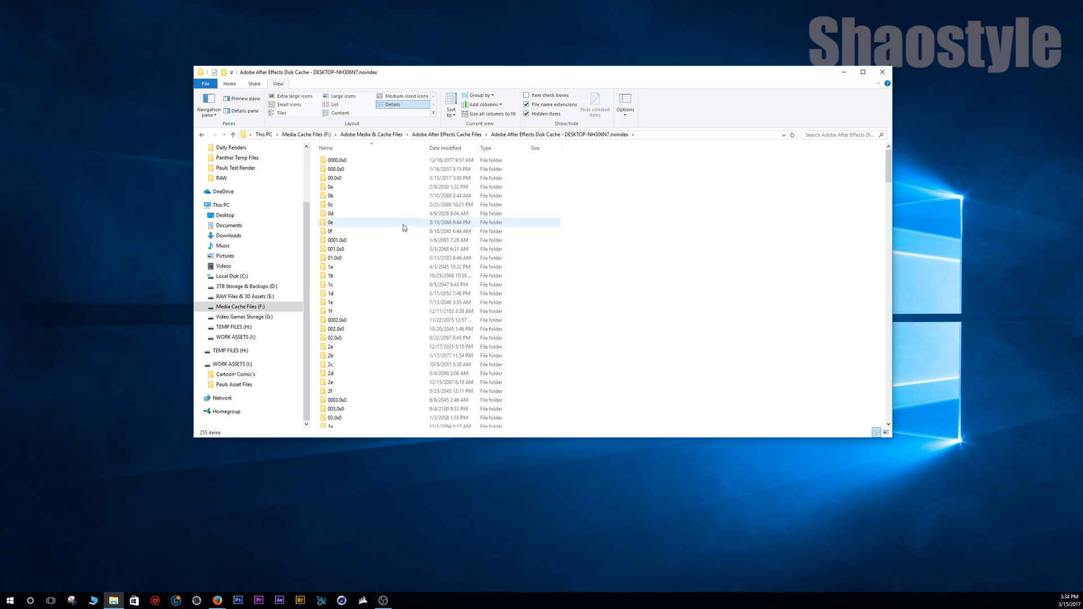
Step: Go back from the disk cache folder to This PC and reopen the top level of the Media Cache Files (F:) drive
left_click(201, 135)
left_click(201, 136)
left_click(200, 135)
left_click(201, 136)
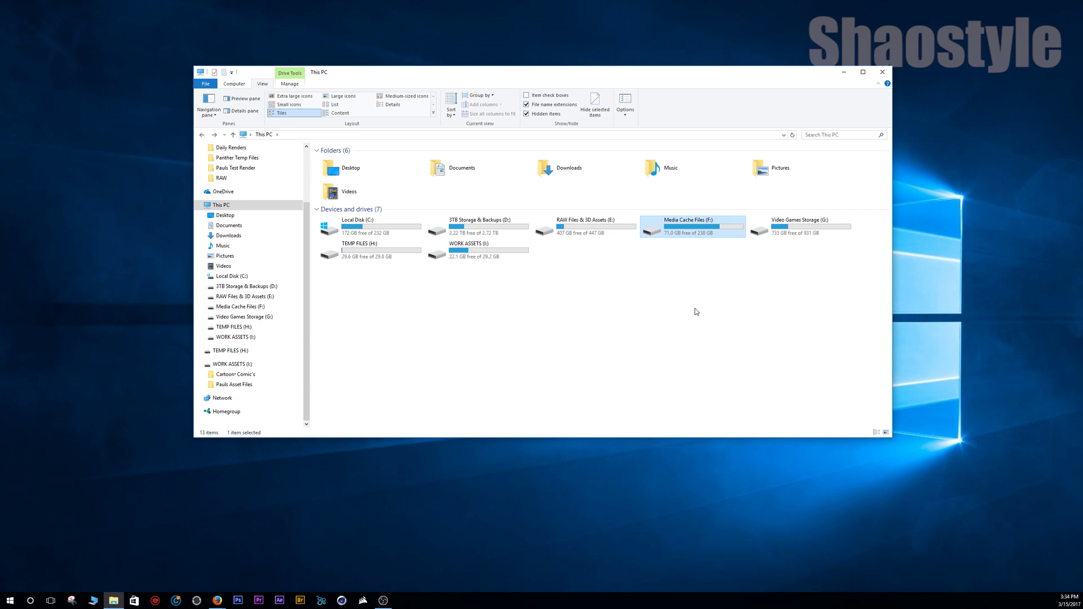
double_click(649, 235)
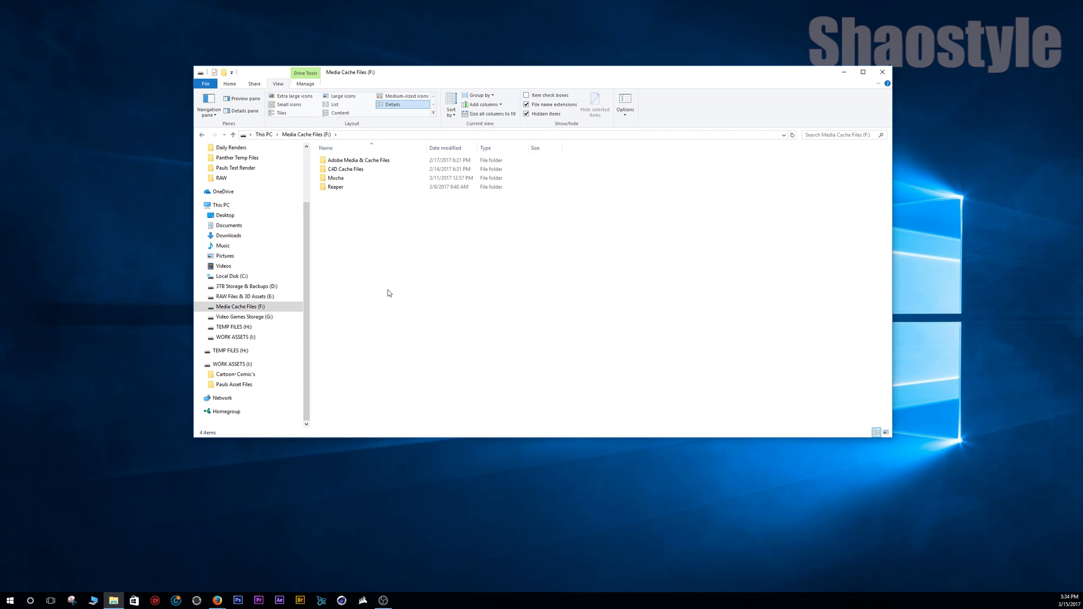